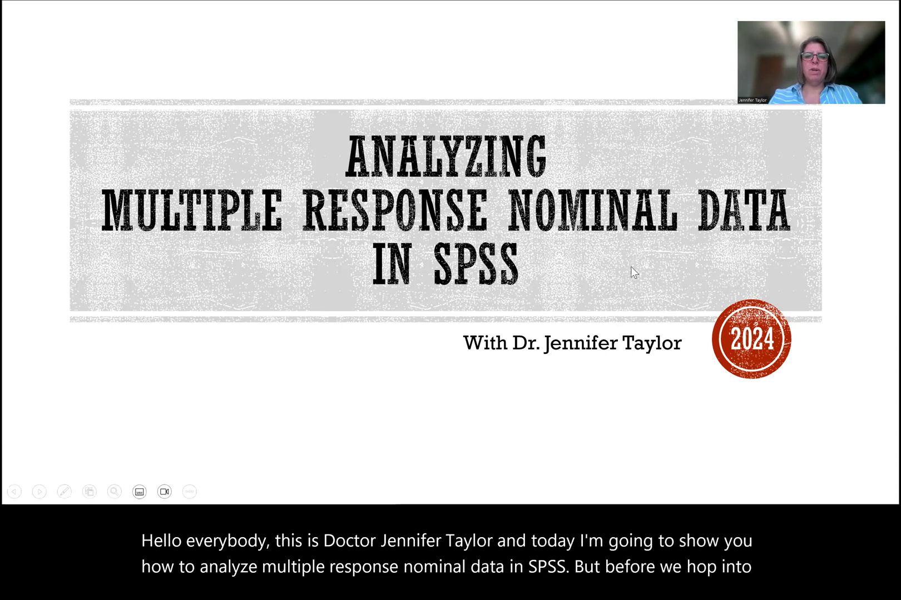
# - Advance the slideshow from the title slide to the Let's Review slide
pyautogui.press('Right')
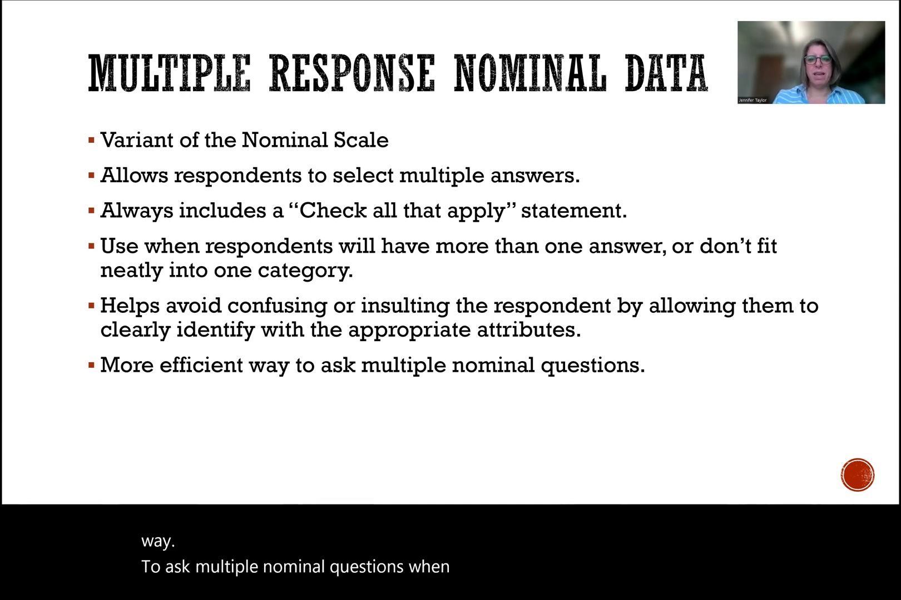
# - Advance the slideshow to the Nominal vs. Multiple Response Example slide
pyautogui.press('Right')
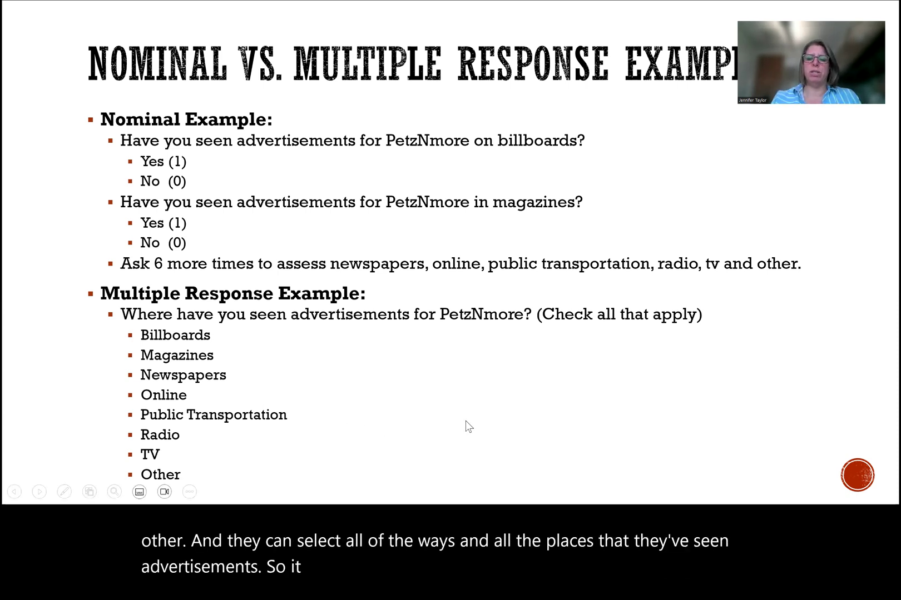
# - Advance the slideshow to the What Statistics Are Reported? slide
pyautogui.press('Right')
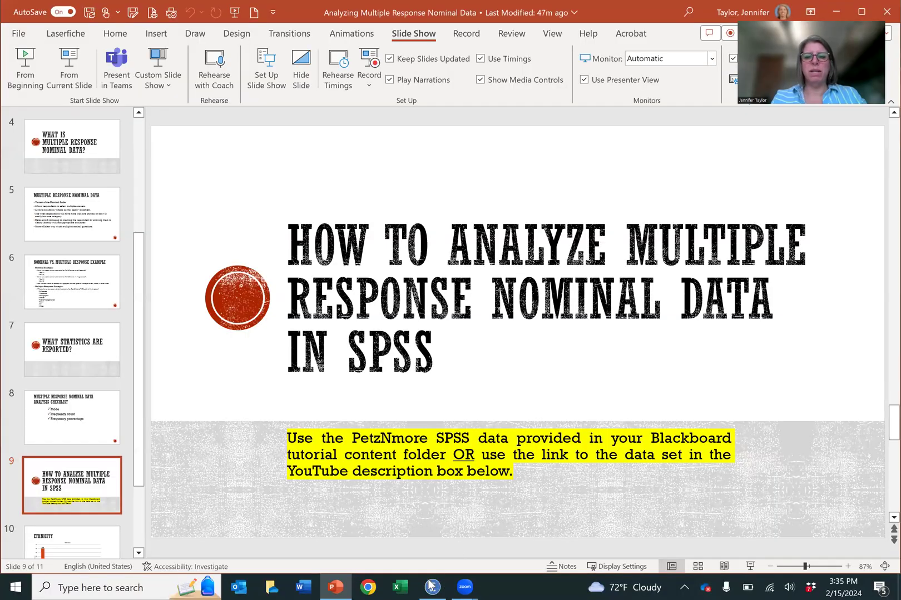
pyautogui.moveTo(432, 584)
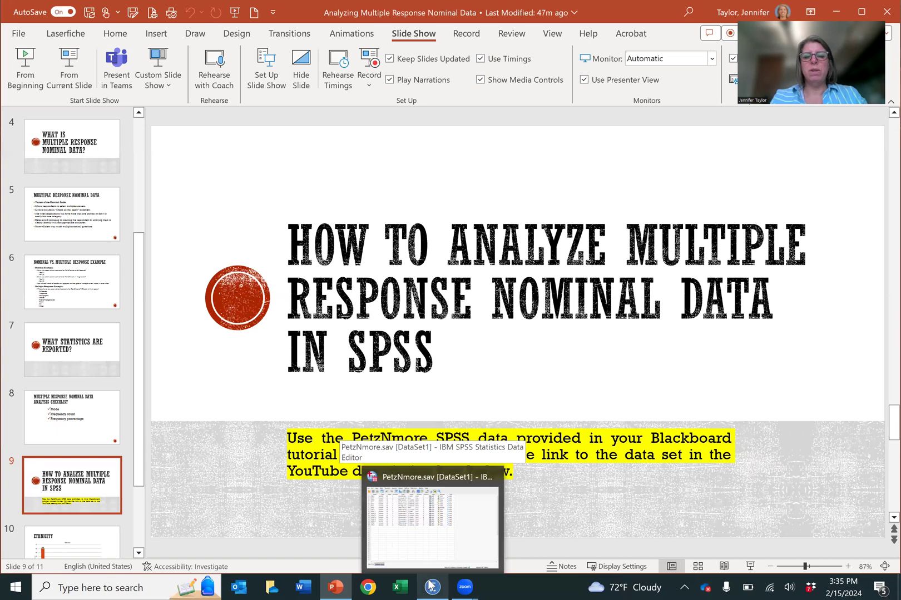
# - Switch to the PetzNmore dataset and widen the Label and Values columns to show full text
pyautogui.click(431, 584)
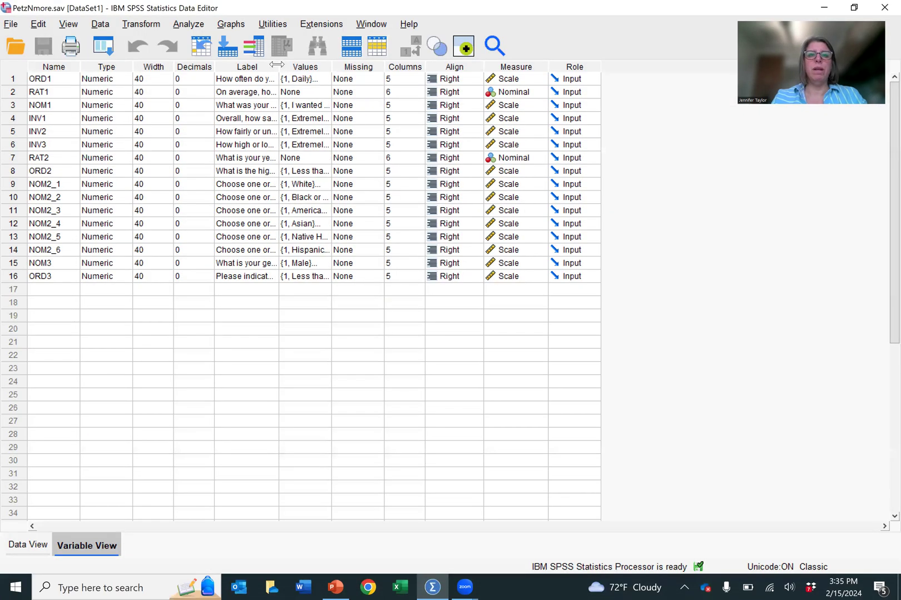
pyautogui.moveTo(276, 66); pyautogui.dragTo(547, 86)
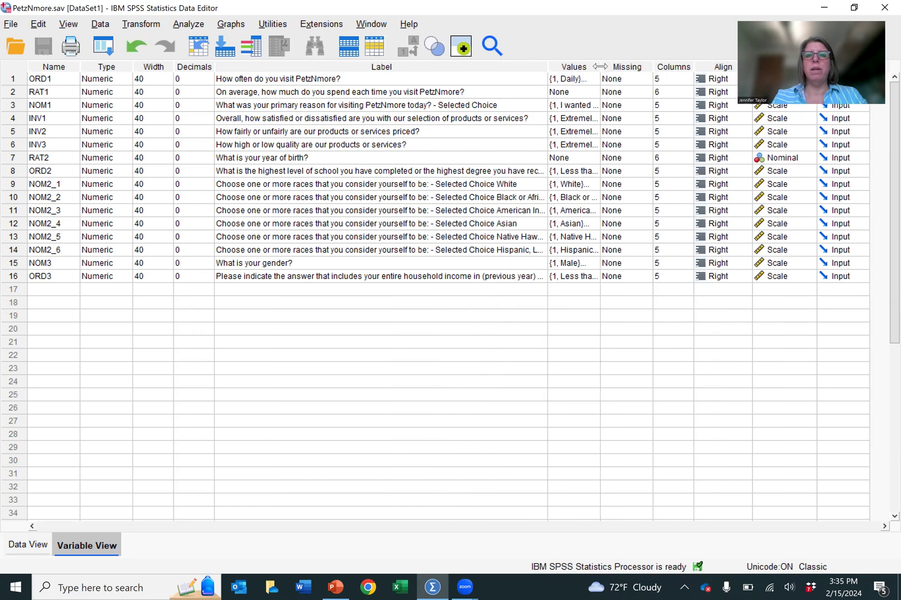
pyautogui.moveTo(600, 66); pyautogui.dragTo(700, 72)
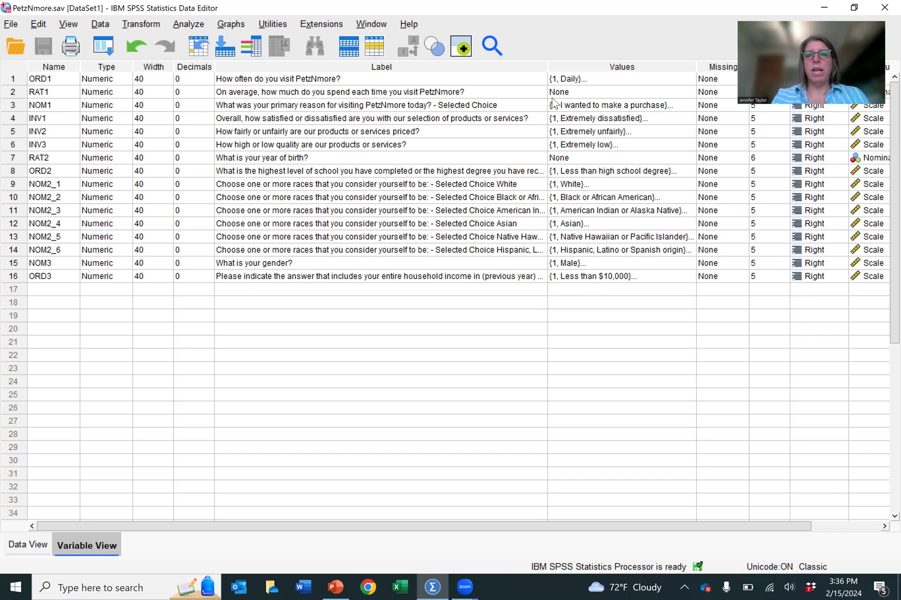
pyautogui.click(640, 106)
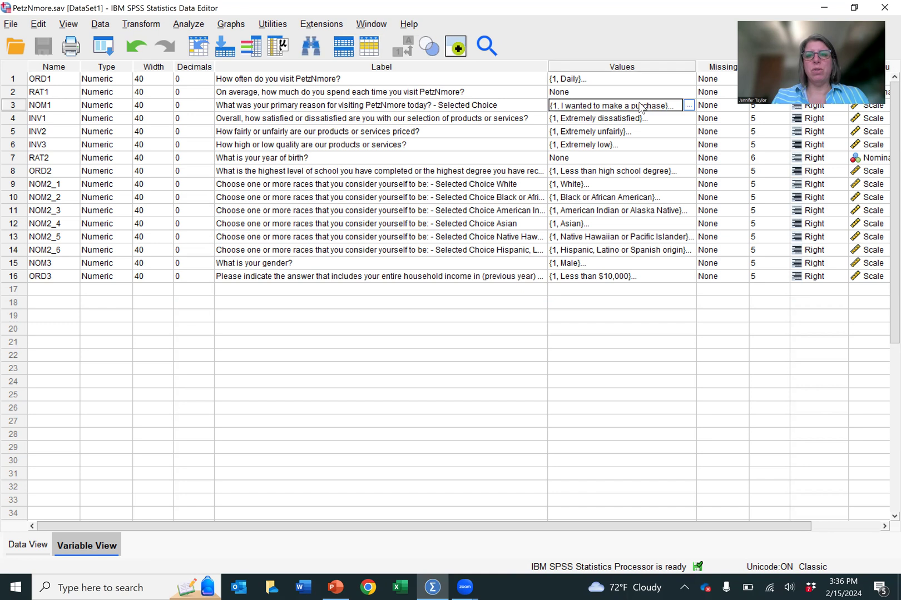
pyautogui.click(688, 106)
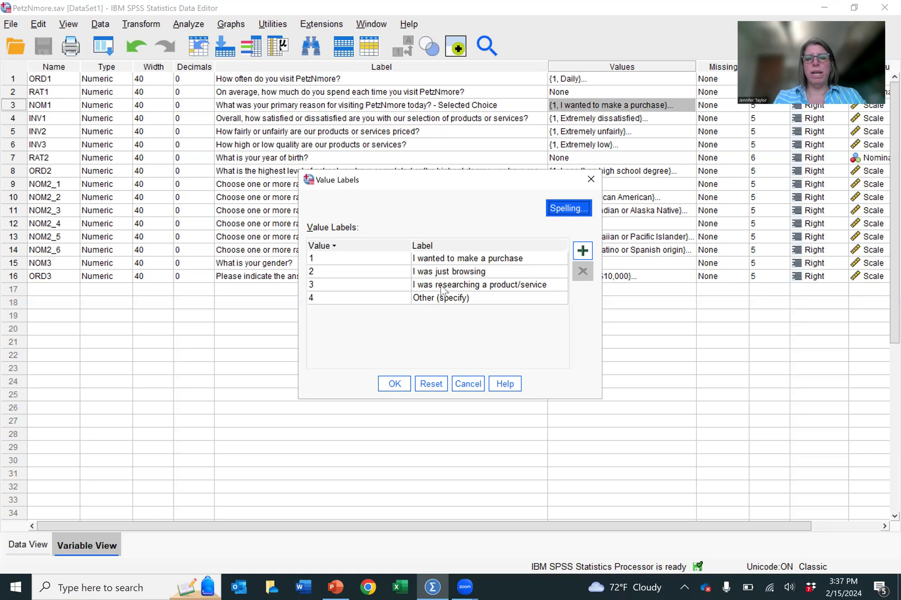
pyautogui.click(472, 387)
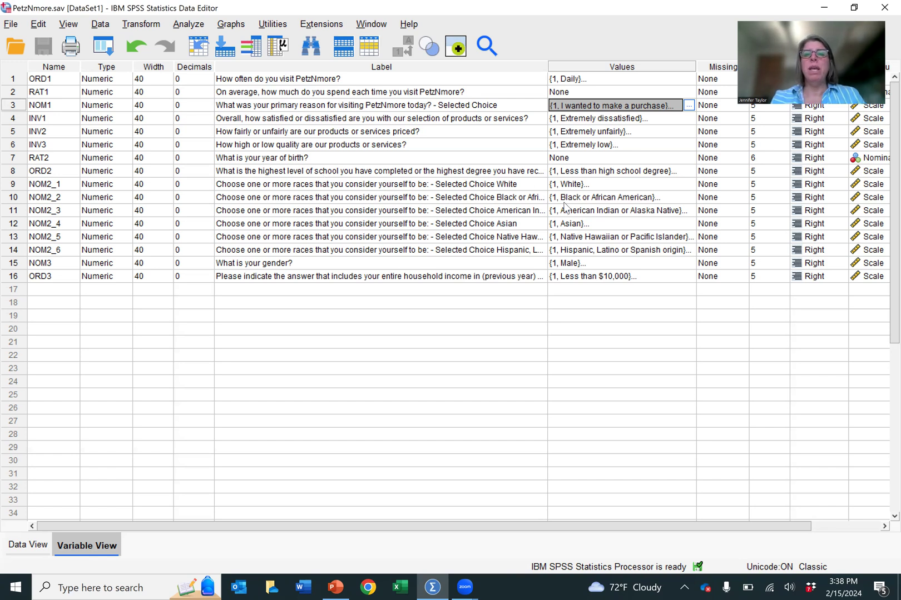
pyautogui.click(645, 186)
pyautogui.click(688, 184)
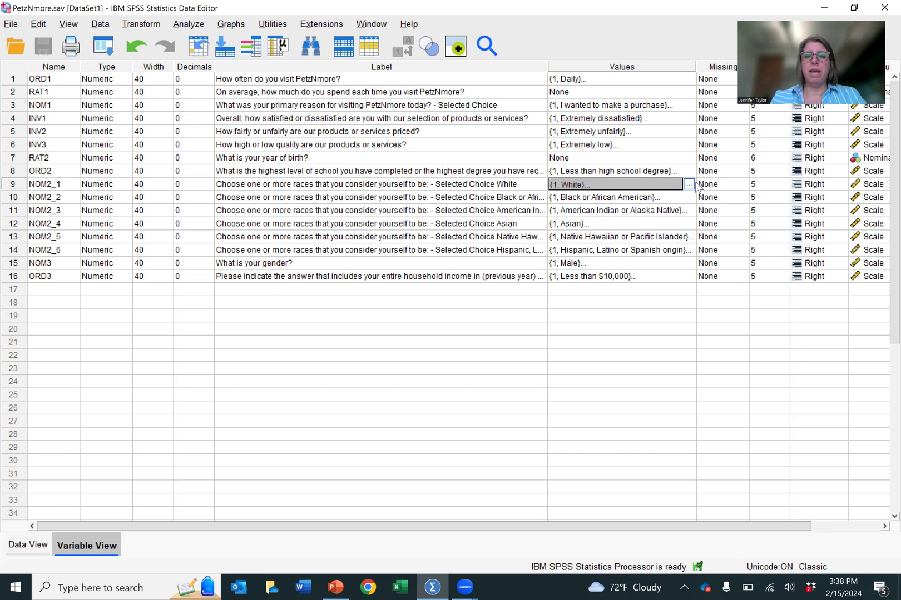
pyautogui.click(689, 184)
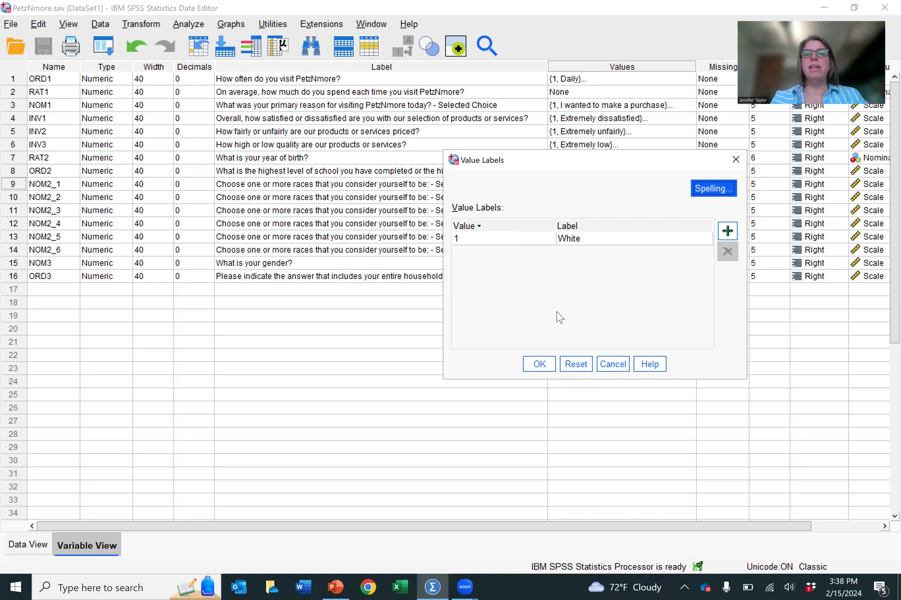
pyautogui.click(612, 364)
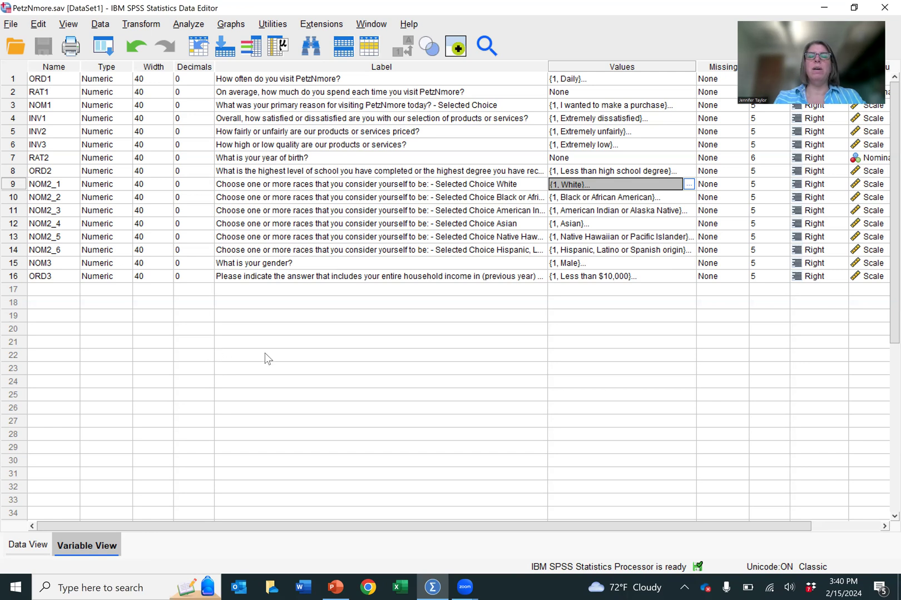
# - Open the Analyze menu's Multiple Response submenu
pyautogui.click(188, 26)
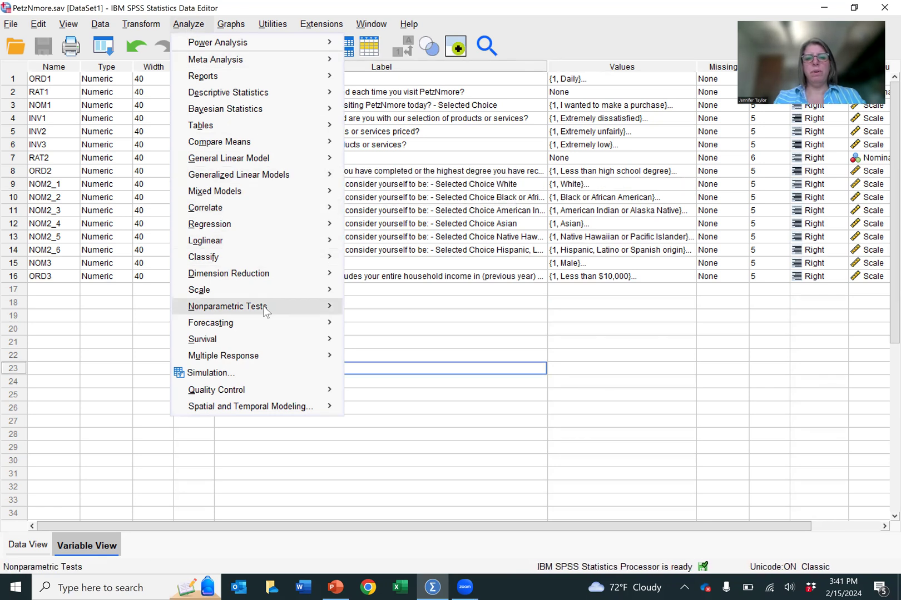
pyautogui.moveTo(257, 362)
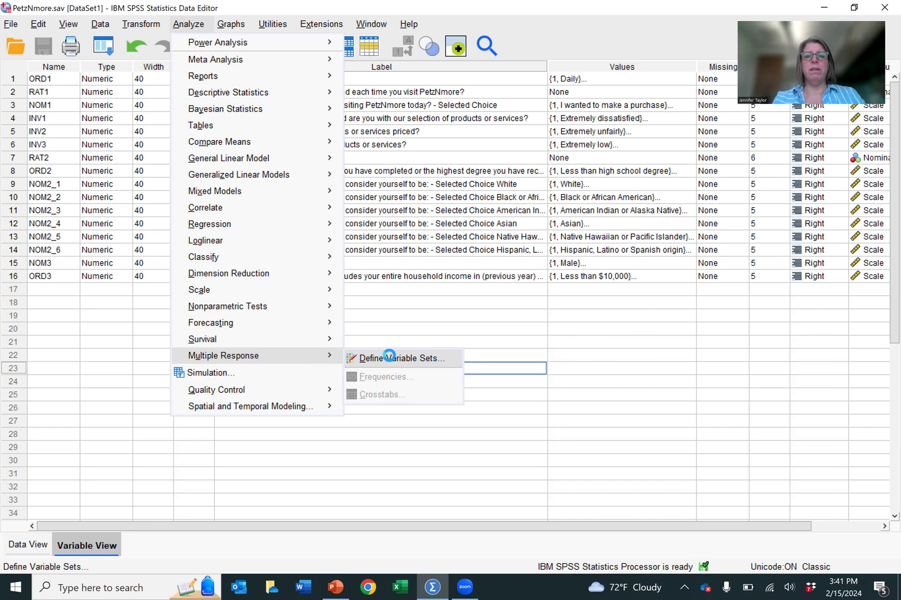
# - Open Define Variable Sets, list variables by name, and move NOM2_1 through NOM2_6 into the set
pyautogui.click(391, 359)
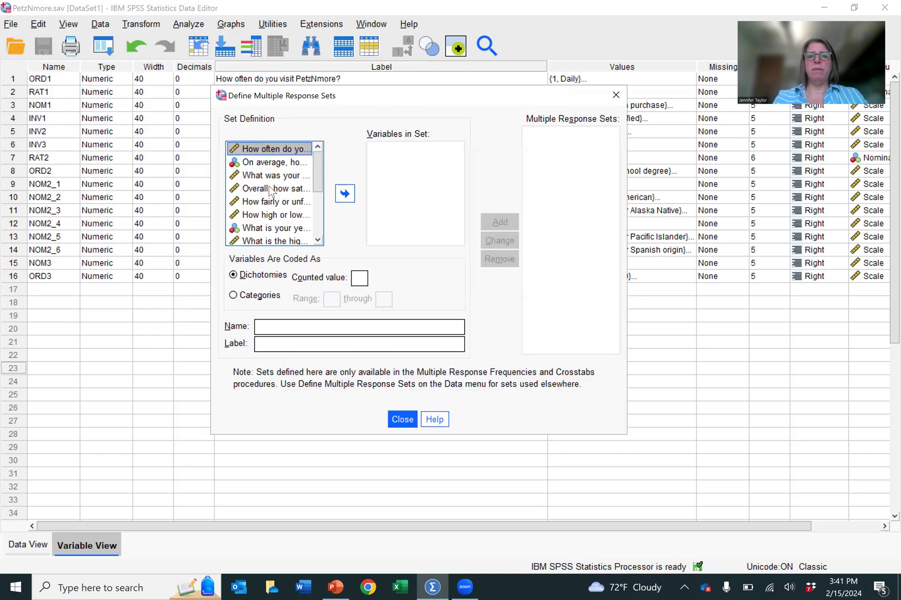
pyautogui.rightClick(269, 189)
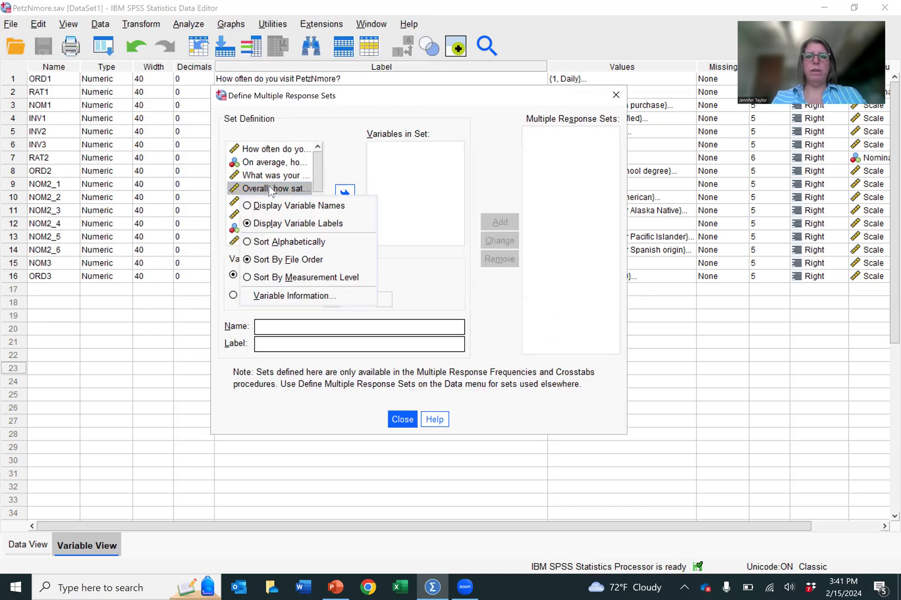
pyautogui.click(283, 206)
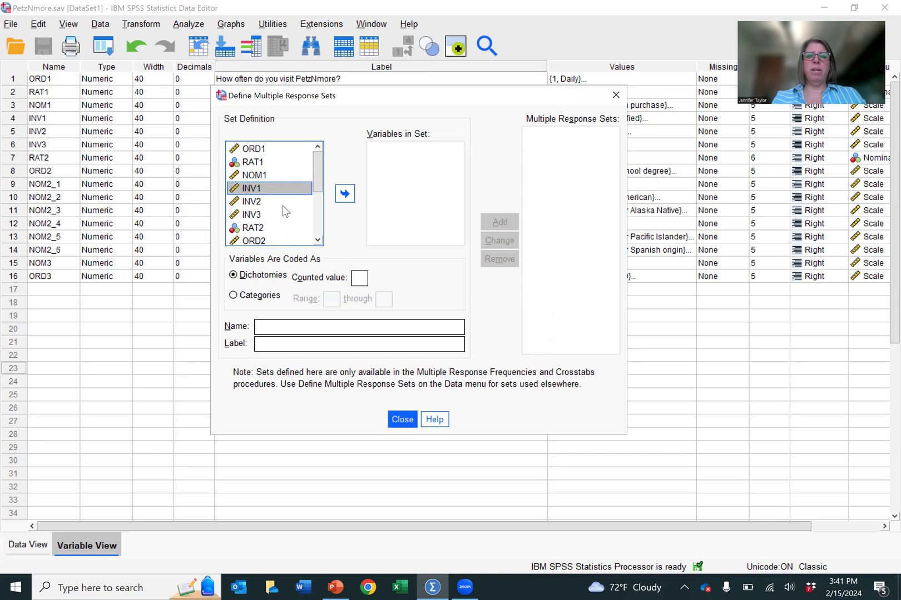
pyautogui.moveTo(319, 180); pyautogui.dragTo(318, 224)
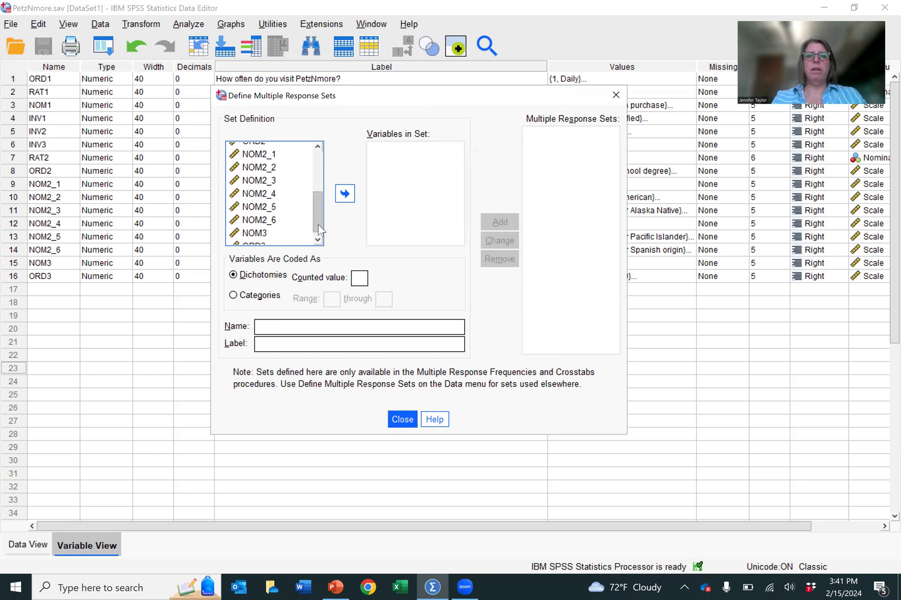
pyautogui.click(267, 154)
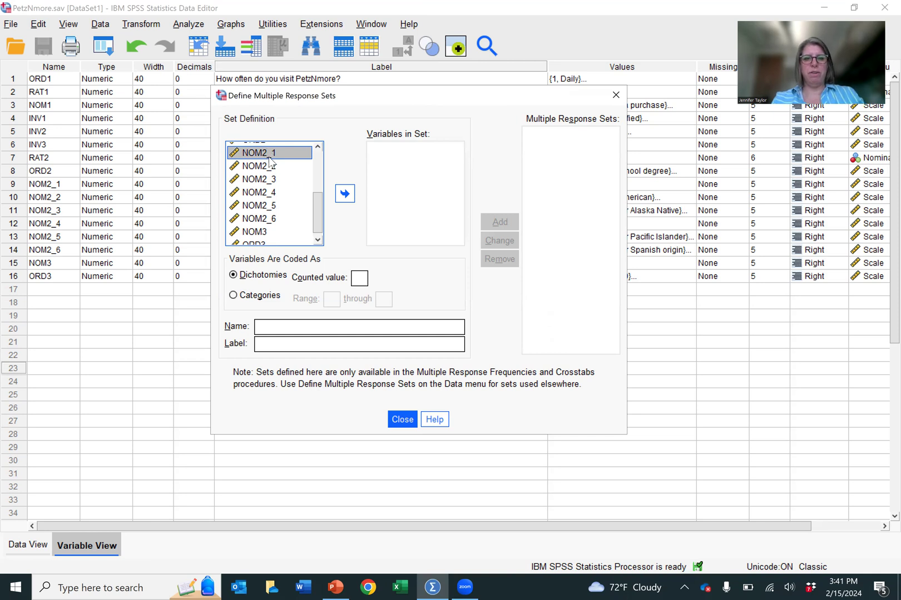
pyautogui.keyDown('shift'); pyautogui.click(267, 221); pyautogui.keyUp('shift')
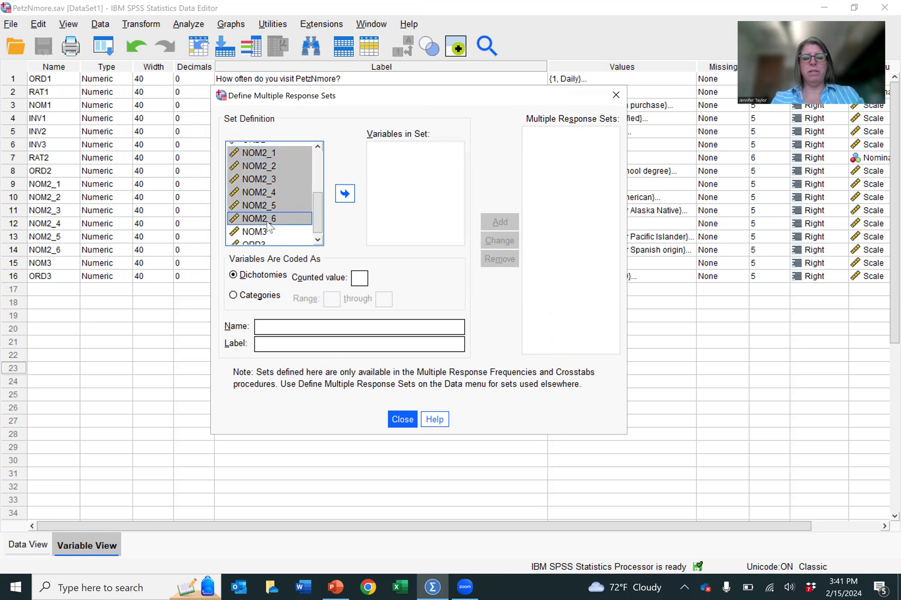
pyautogui.click(345, 193)
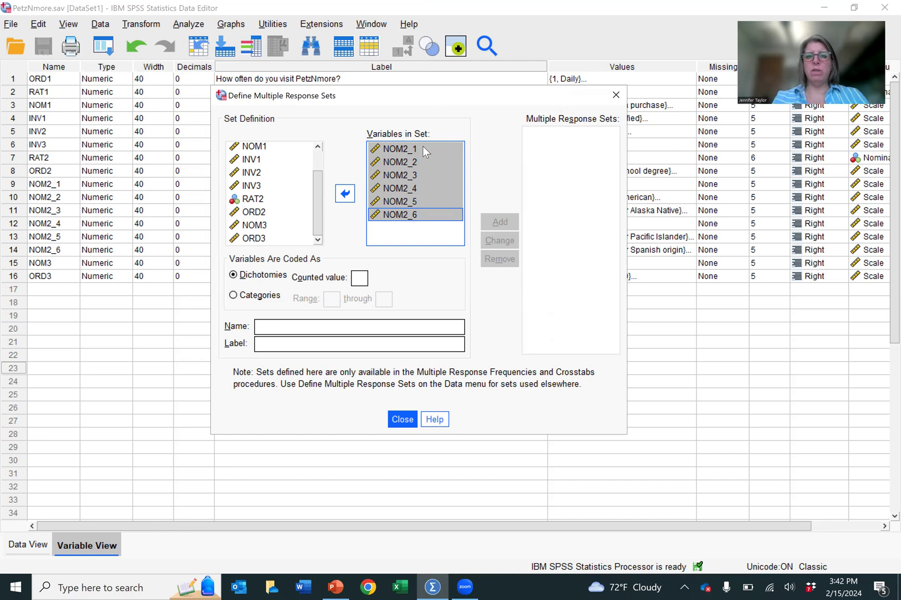
# - Set the counted value to 1, name the set Ethnicity, and add it
pyautogui.click(358, 279)
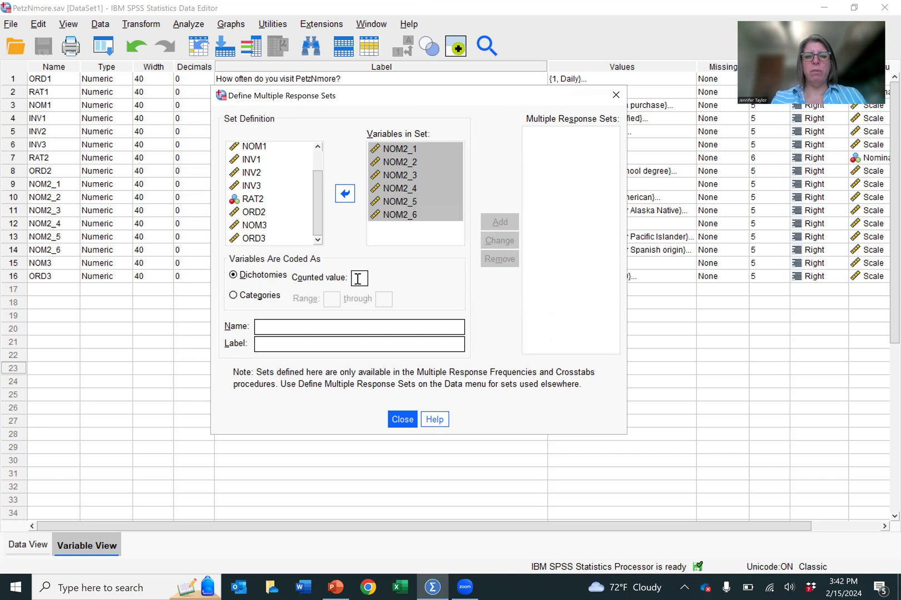
pyautogui.write('1')
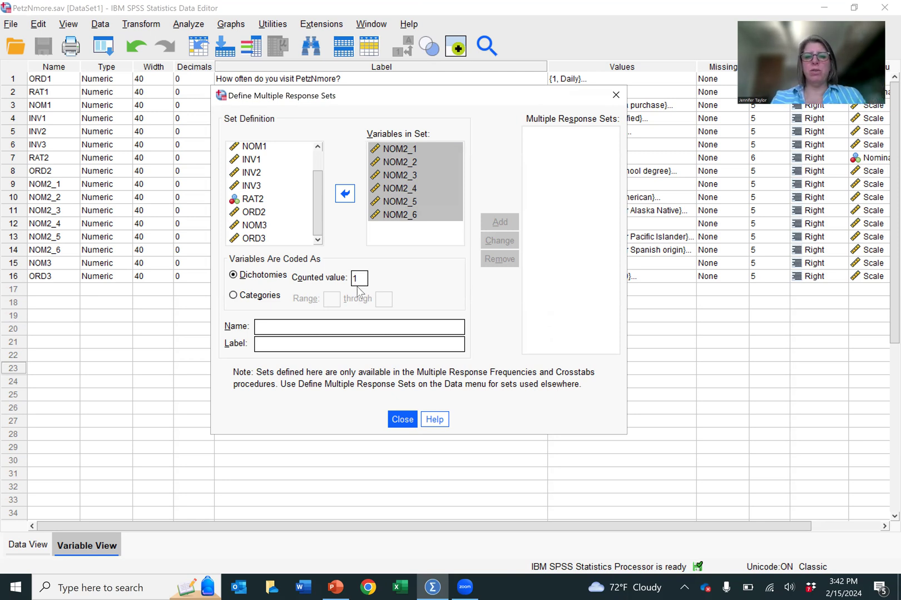
pyautogui.click(279, 329)
pyautogui.write('E')
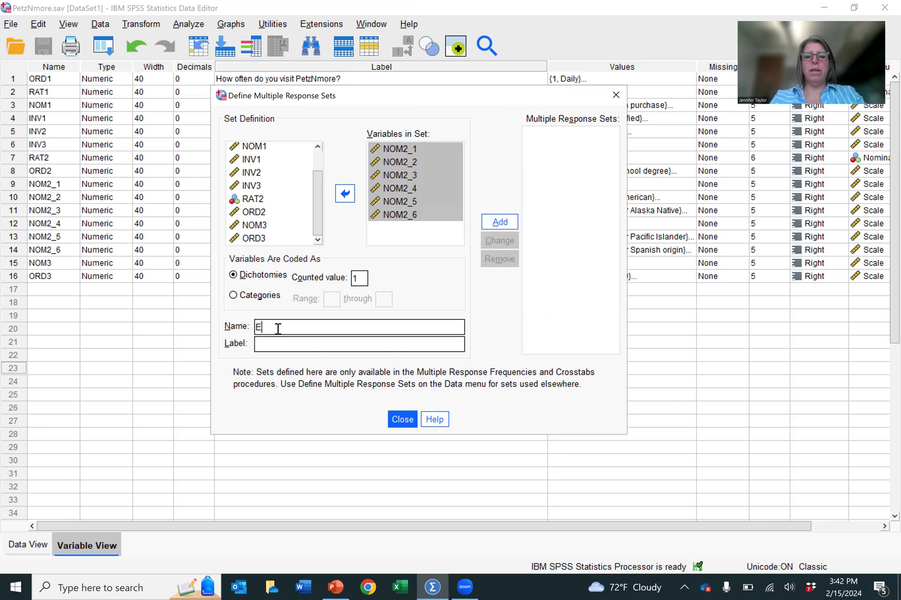
pyautogui.write('thnicity')
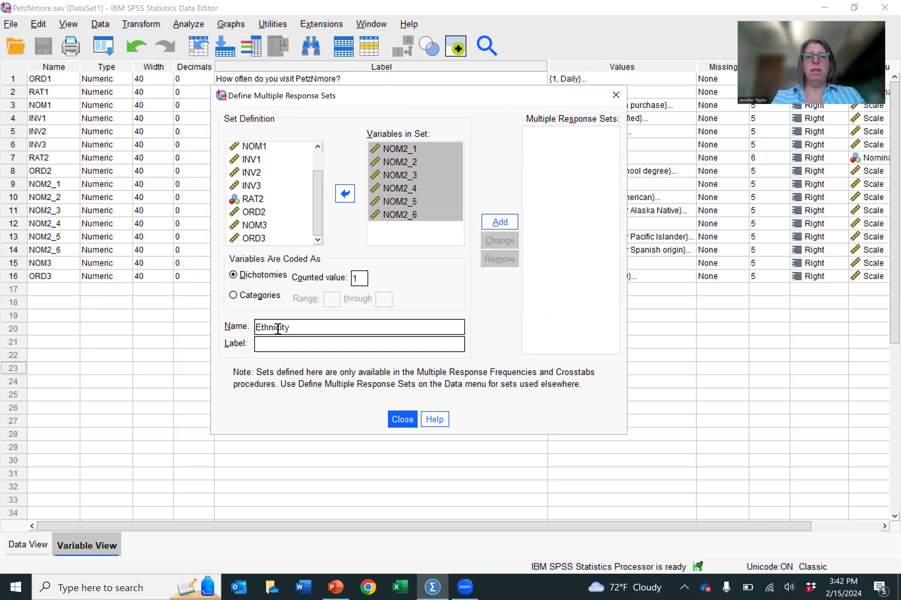
pyautogui.click(494, 223)
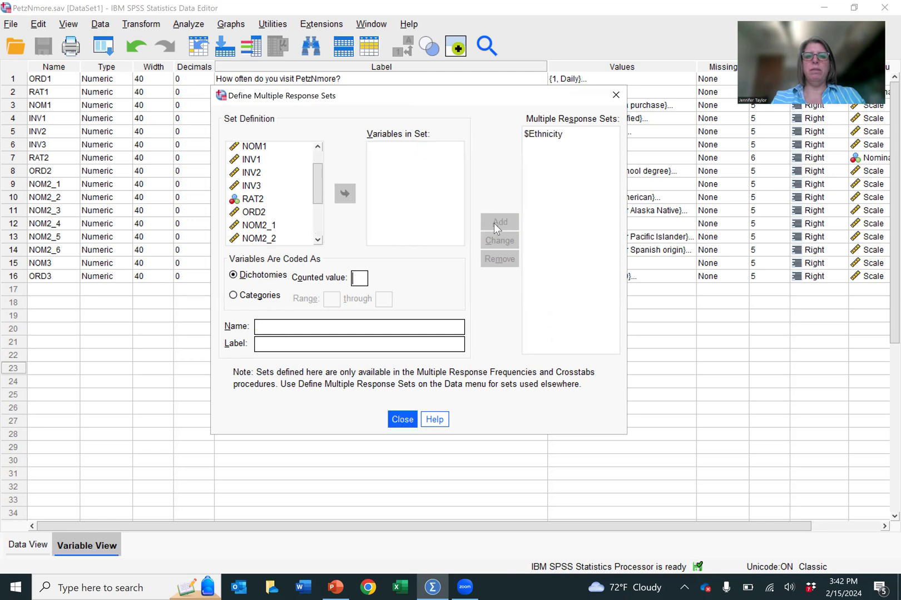
# - Close the set definition and run Multiple Response Frequencies on the $Ethnicity set
pyautogui.click(402, 421)
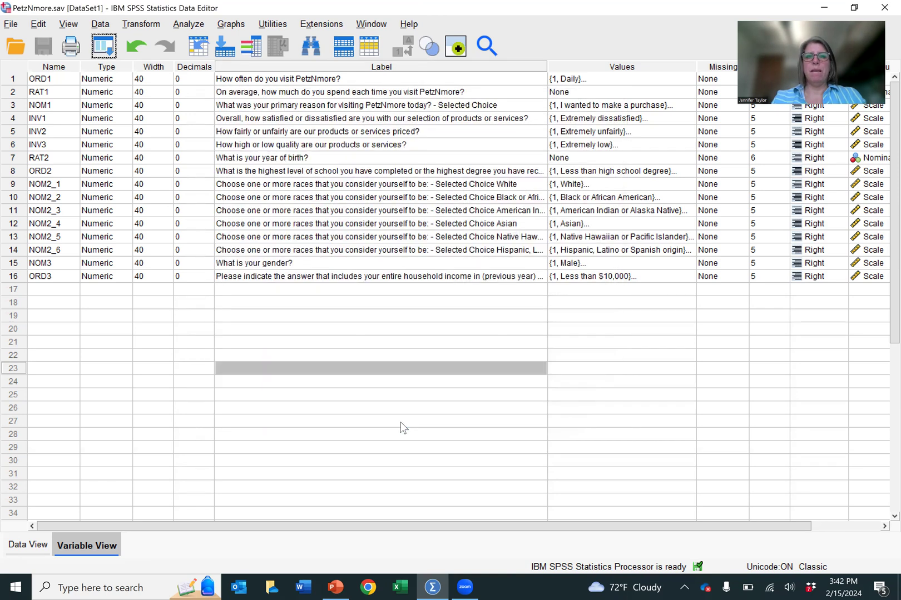
pyautogui.click(186, 24)
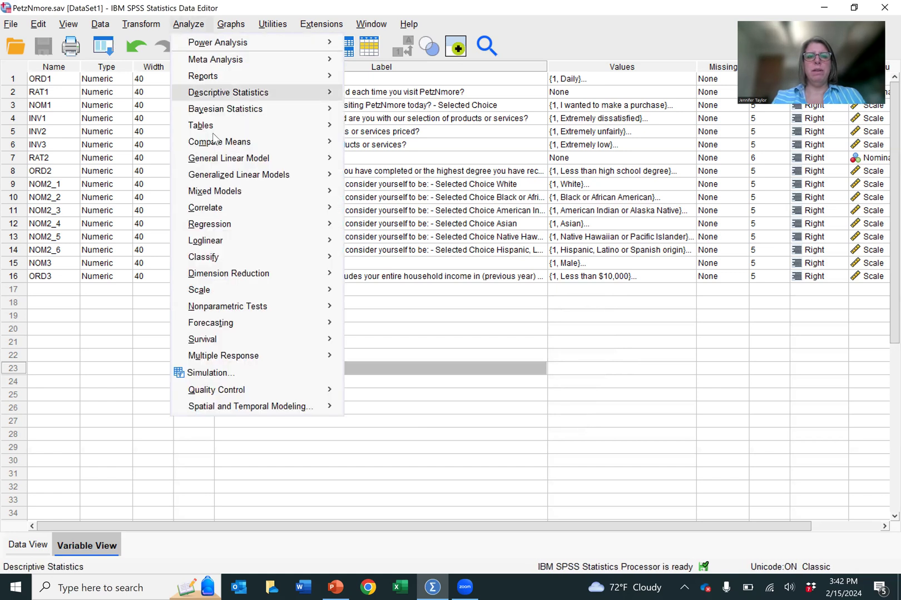
pyautogui.moveTo(228, 313)
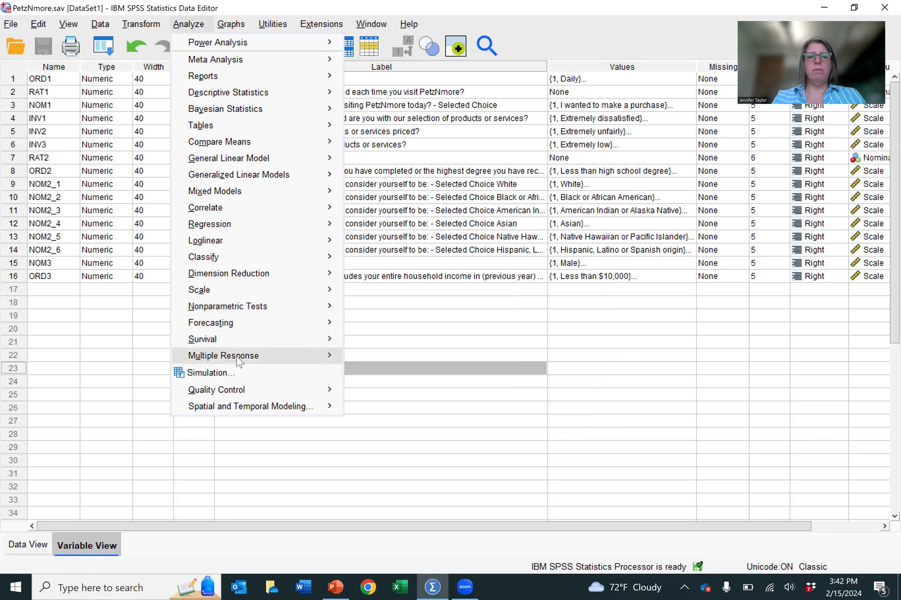
pyautogui.moveTo(239, 360)
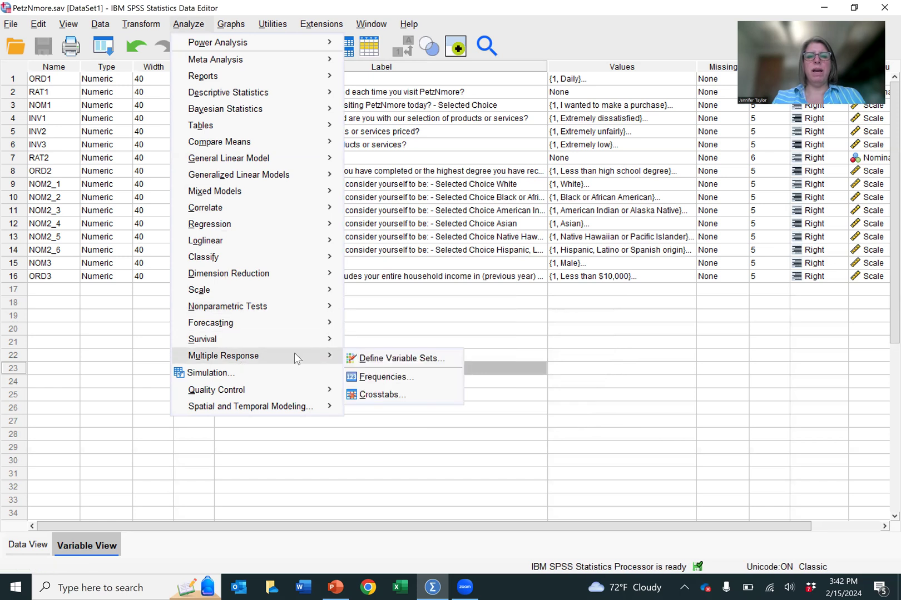
pyautogui.click(373, 377)
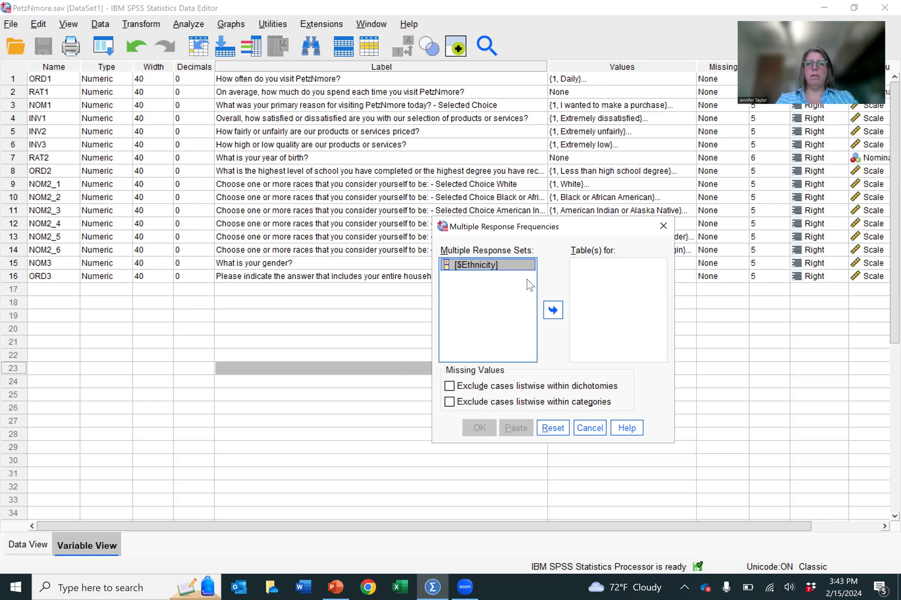
pyautogui.click(552, 312)
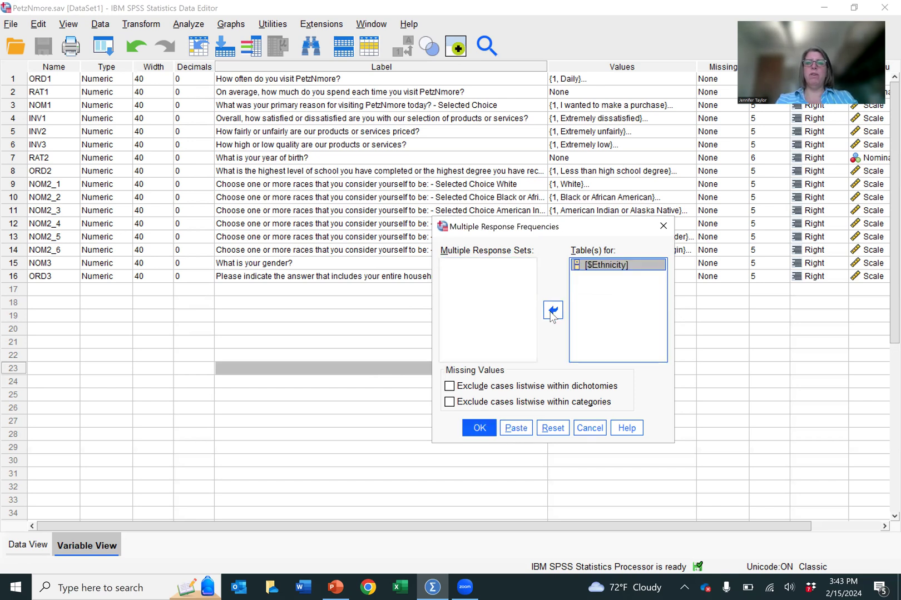
pyautogui.click(478, 429)
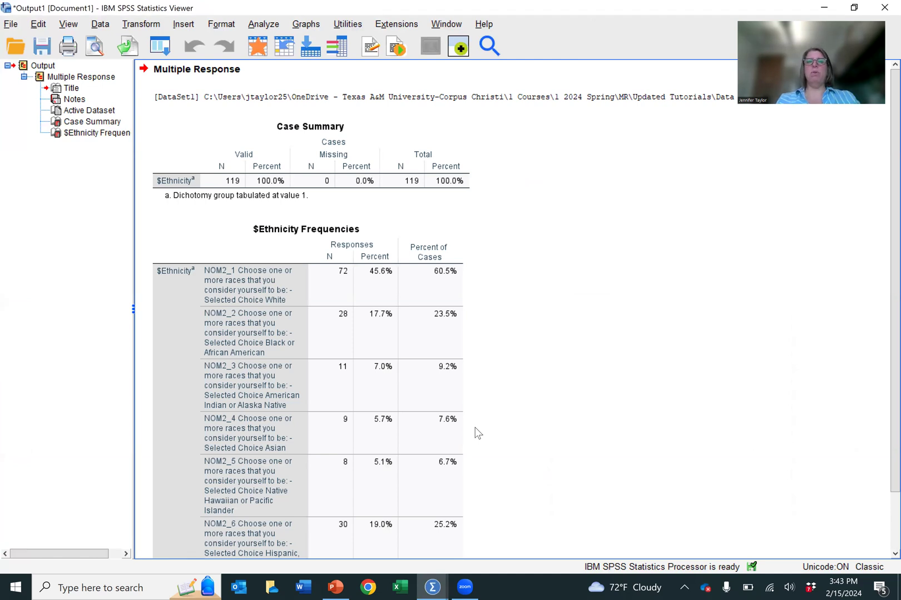
# - Scroll to the $Ethnicity Frequencies table totalling 158 responses and select it
pyautogui.scroll(-2, 520, 347)
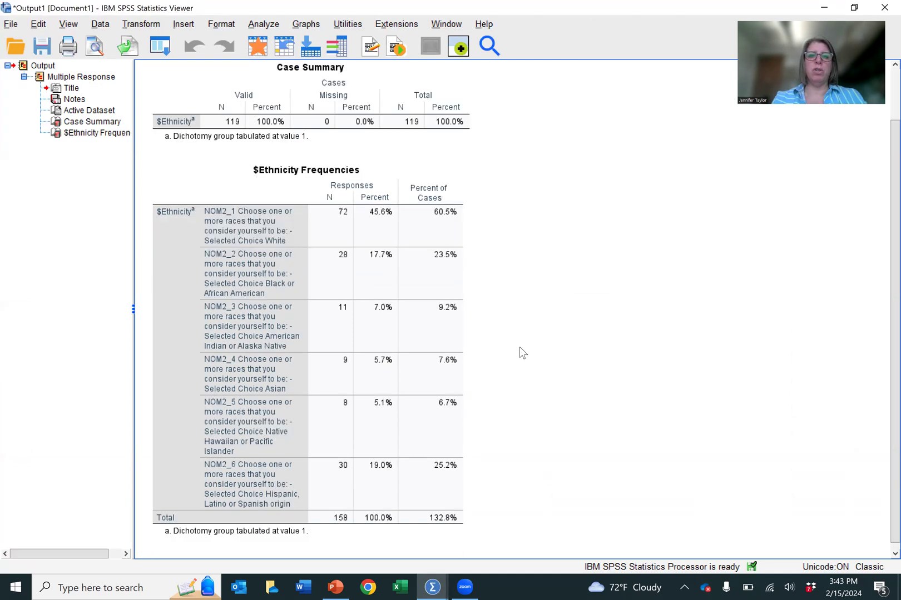
pyautogui.click(362, 286)
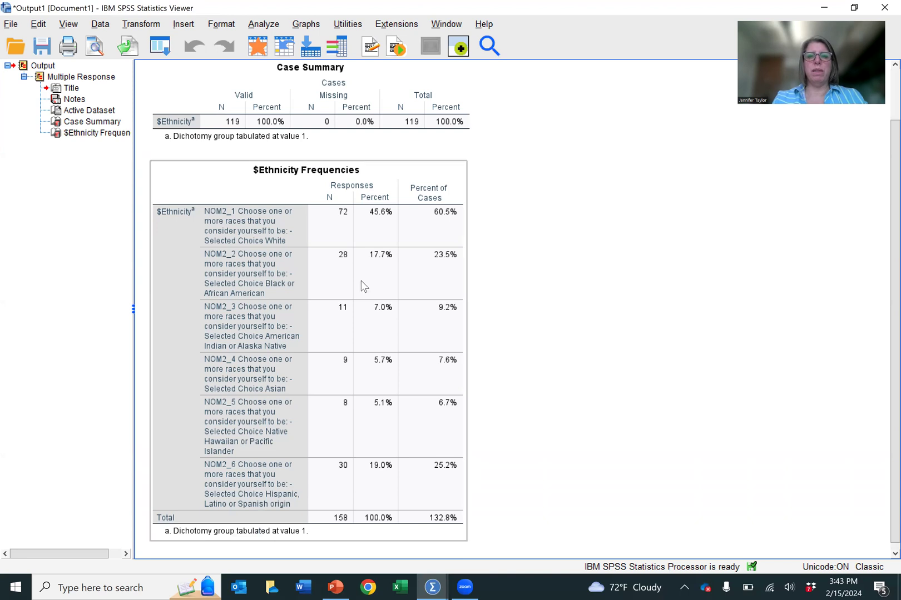
pyautogui.click(369, 240)
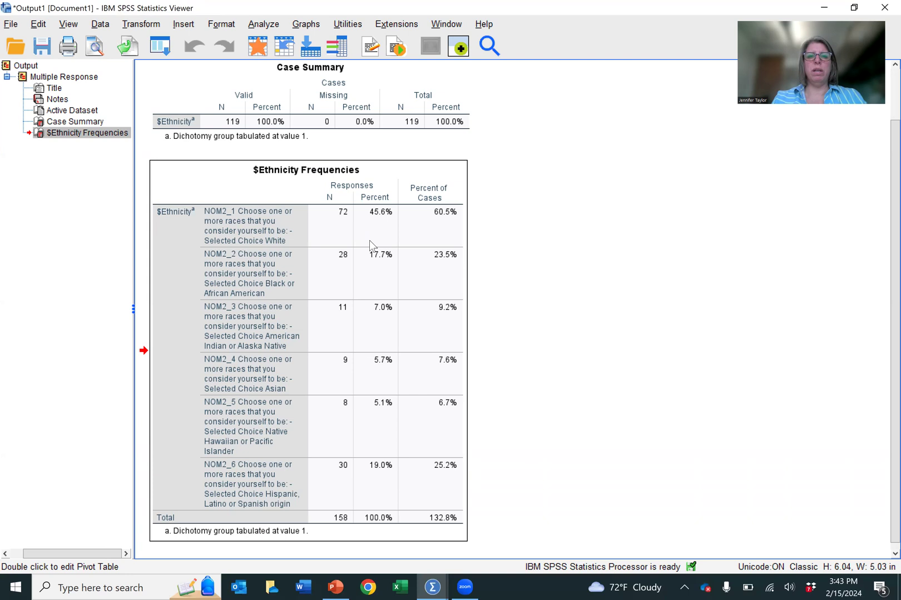
# - Open the $Ethnicity Frequencies table in the pivot table editor and maximize its window
pyautogui.doubleClick(369, 240)
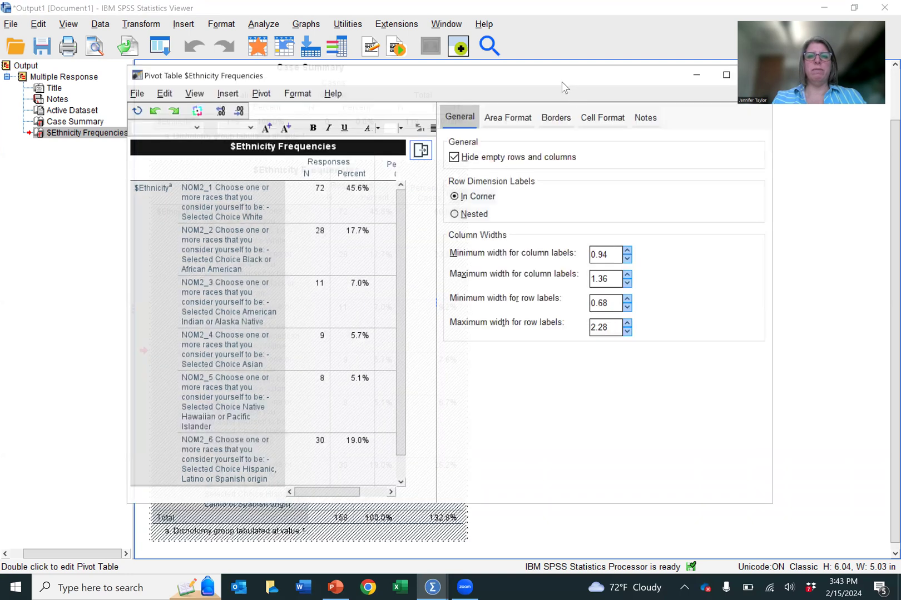
pyautogui.moveTo(551, 78); pyautogui.dragTo(514, 76)
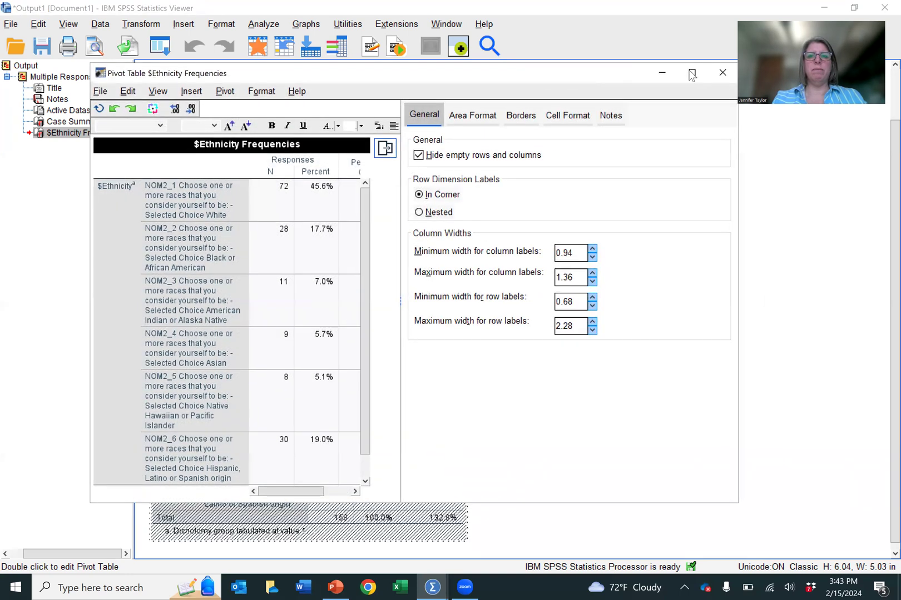
pyautogui.click(693, 76)
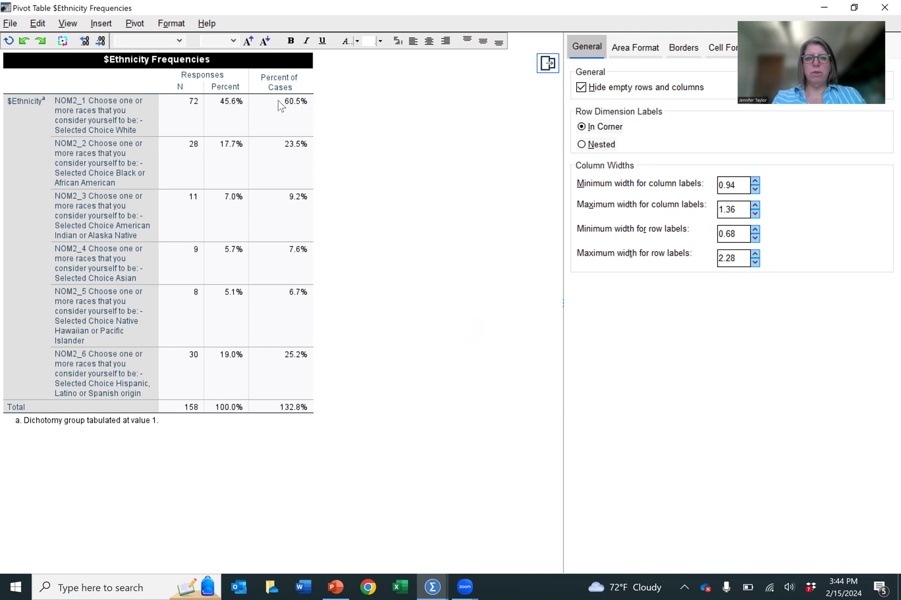
# - Sort the table rows by Percent of Cases in descending order, White (72) first
pyautogui.moveTo(280, 105); pyautogui.dragTo(299, 365)
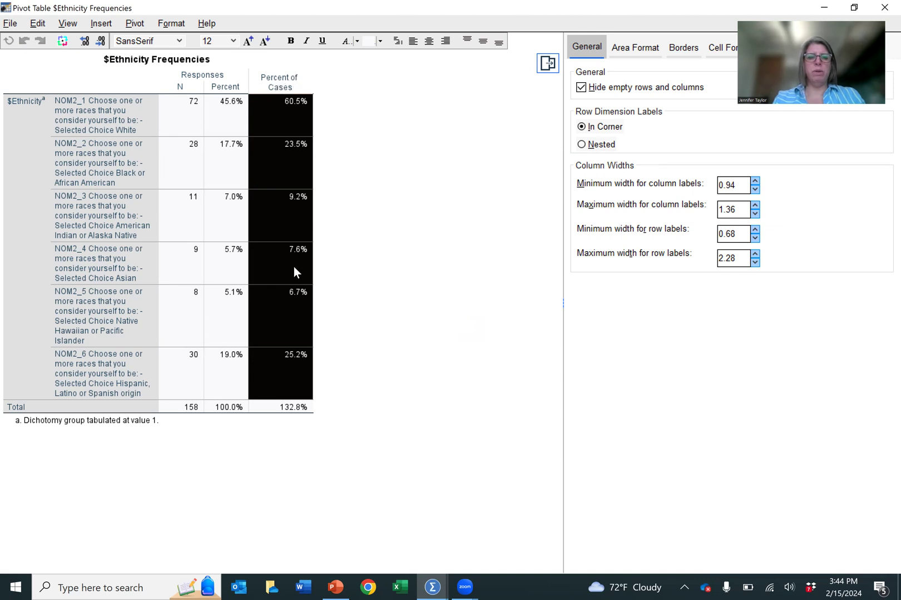
pyautogui.click(36, 24)
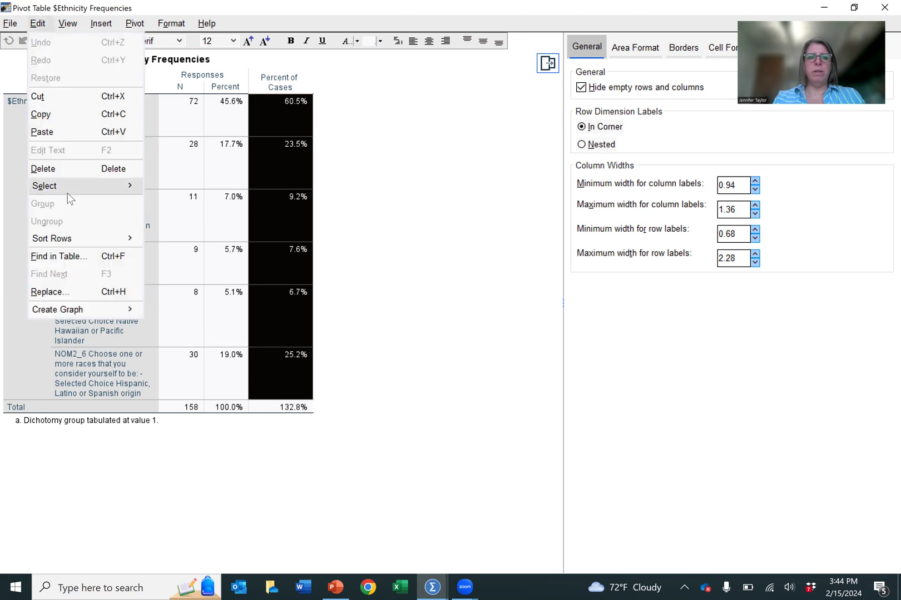
pyautogui.moveTo(130, 239)
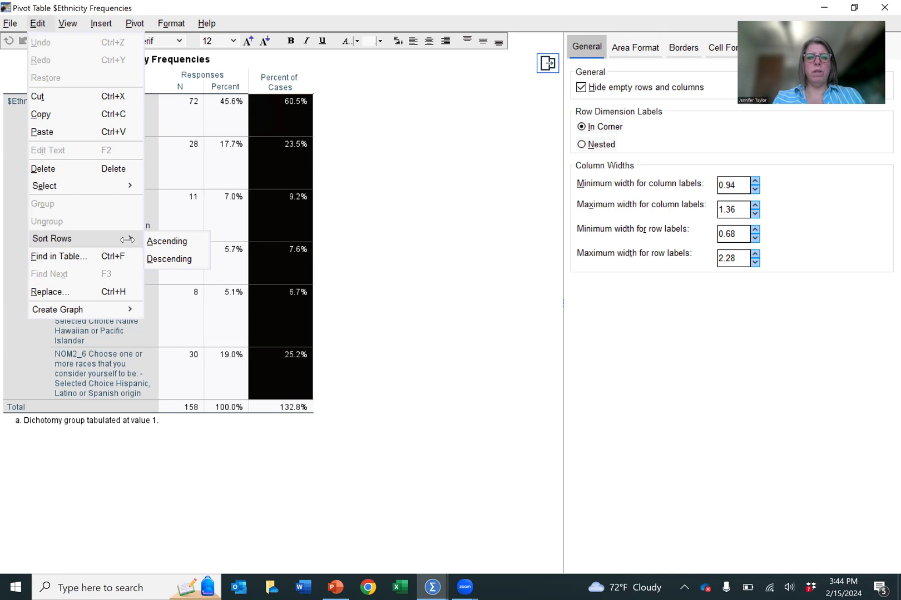
pyautogui.click(168, 259)
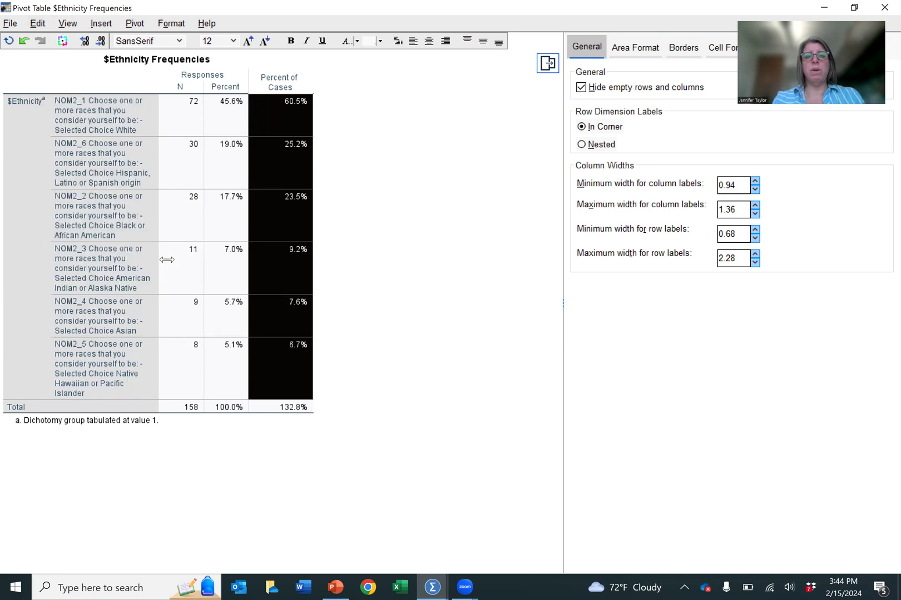
# - Build a bar chart from the selected Percent of Cases cells, then return to the Output1 viewer
pyautogui.rightClick(280, 198)
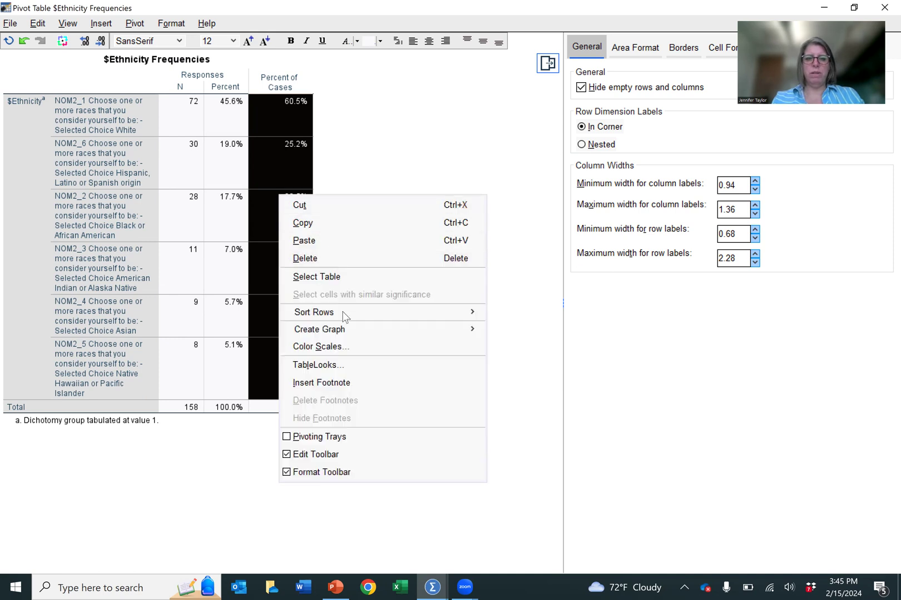
pyautogui.moveTo(349, 333)
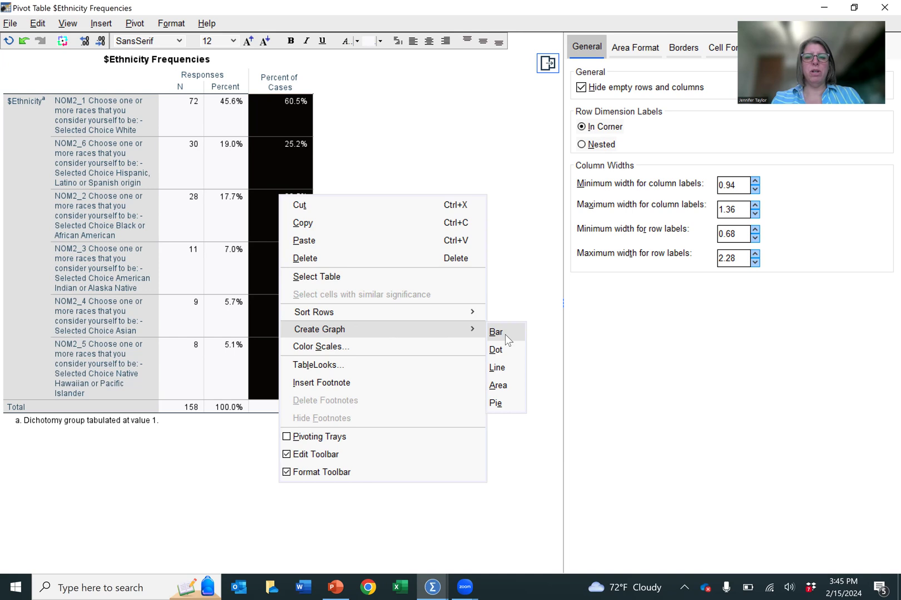
pyautogui.click(505, 334)
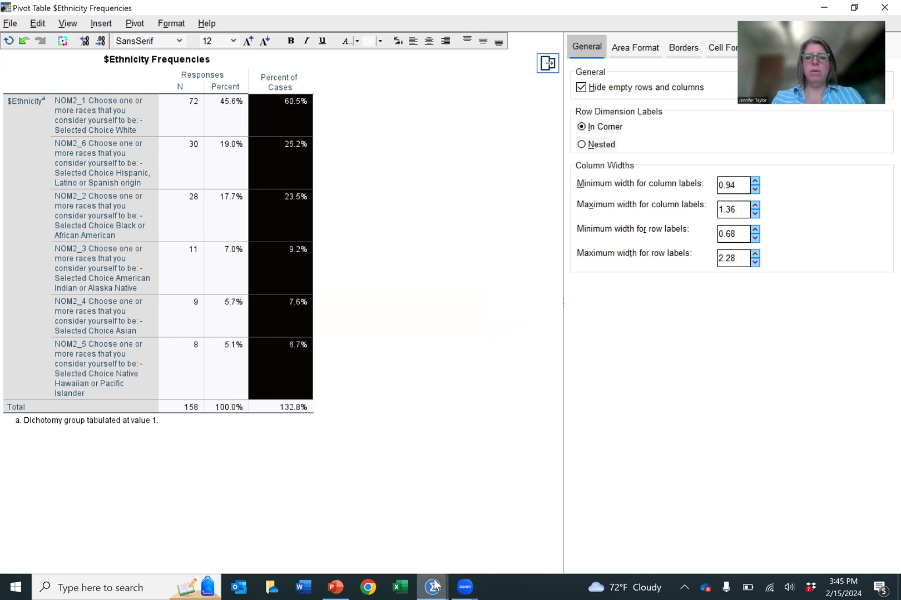
pyautogui.moveTo(435, 585)
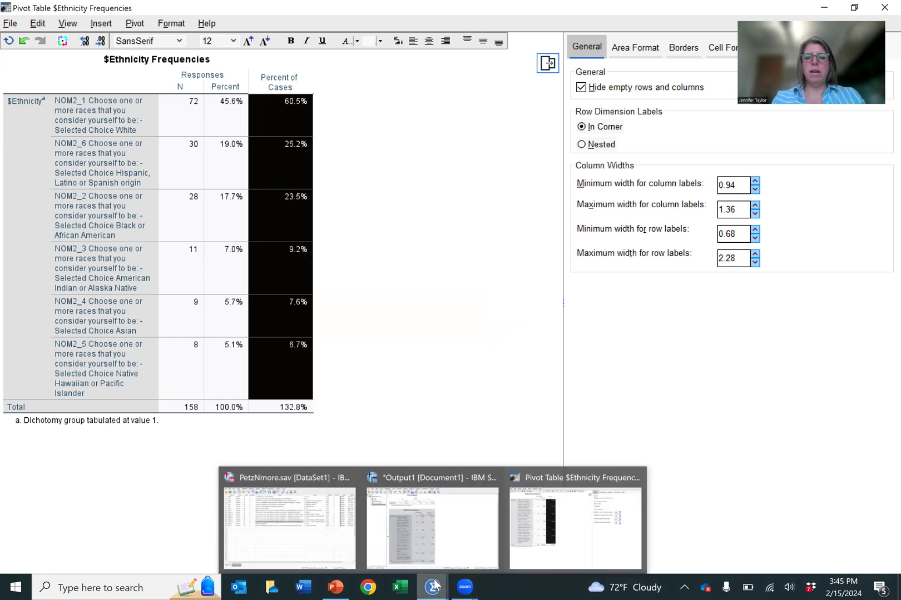
pyautogui.click(462, 532)
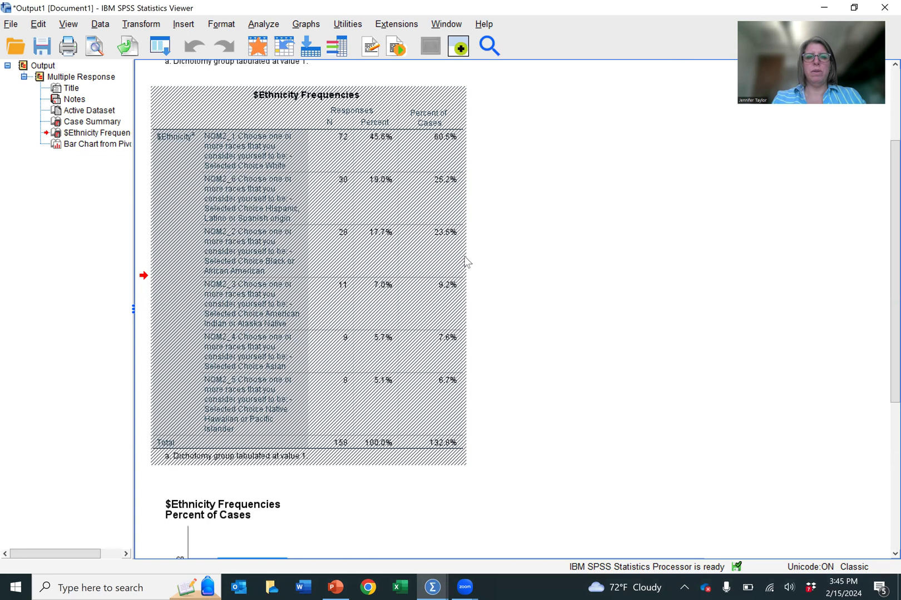
# - Scroll down to the $Ethnicity Percent of Cases bar chart and select it
pyautogui.scroll(-5, 567, 433)
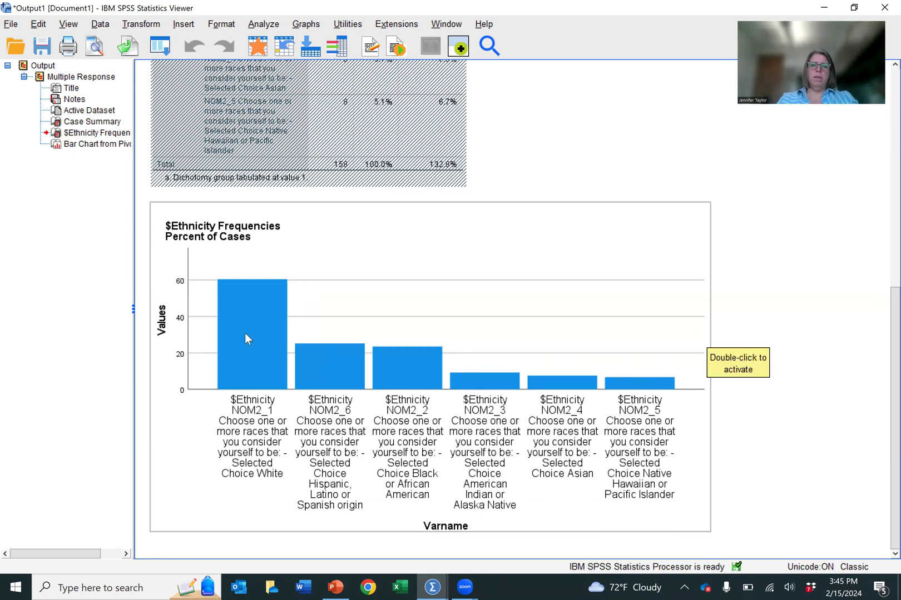
pyautogui.click(274, 232)
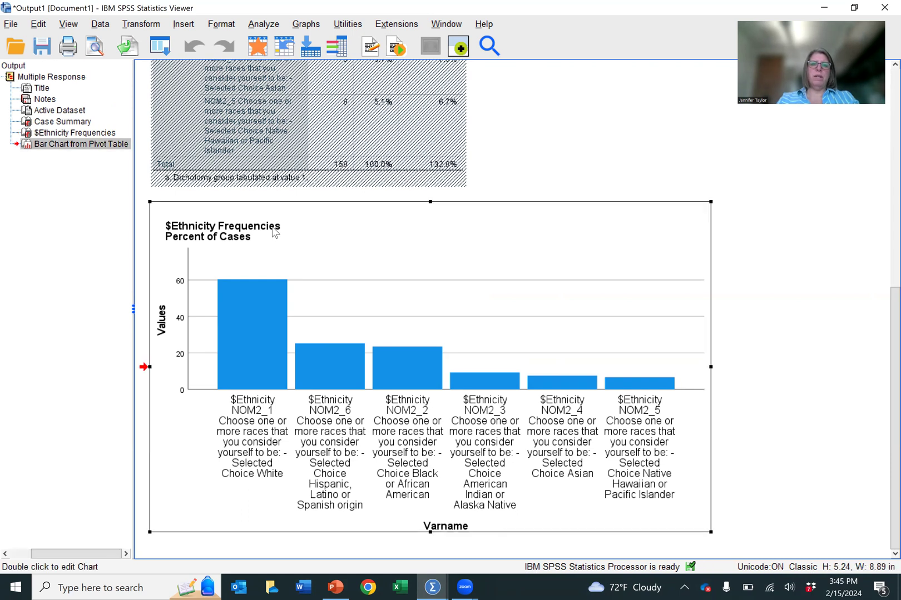
# - In the Chart Editor, cut the chart title '$Ethnicity Frequencies' down to 'Ethnicity'
pyautogui.doubleClick(274, 232)
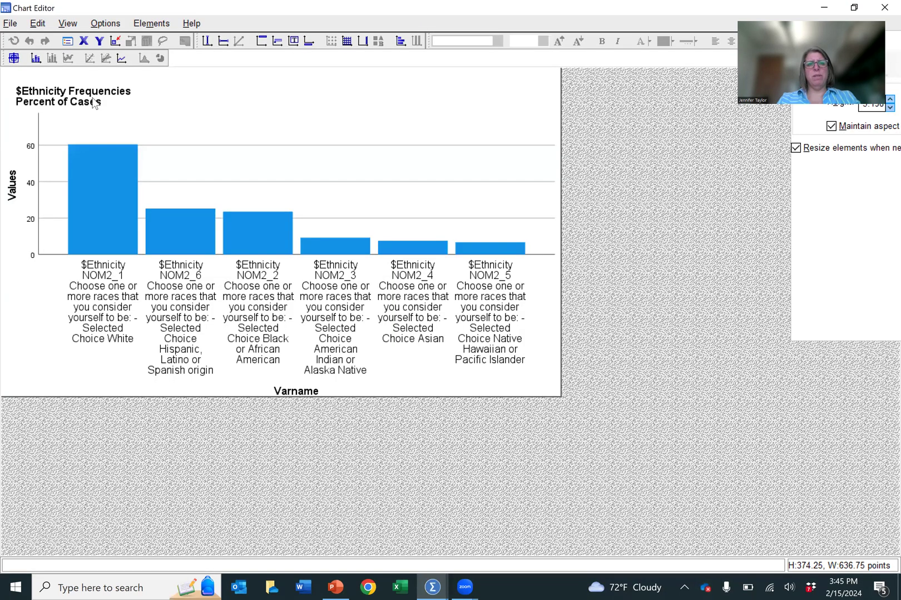
pyautogui.click(95, 103)
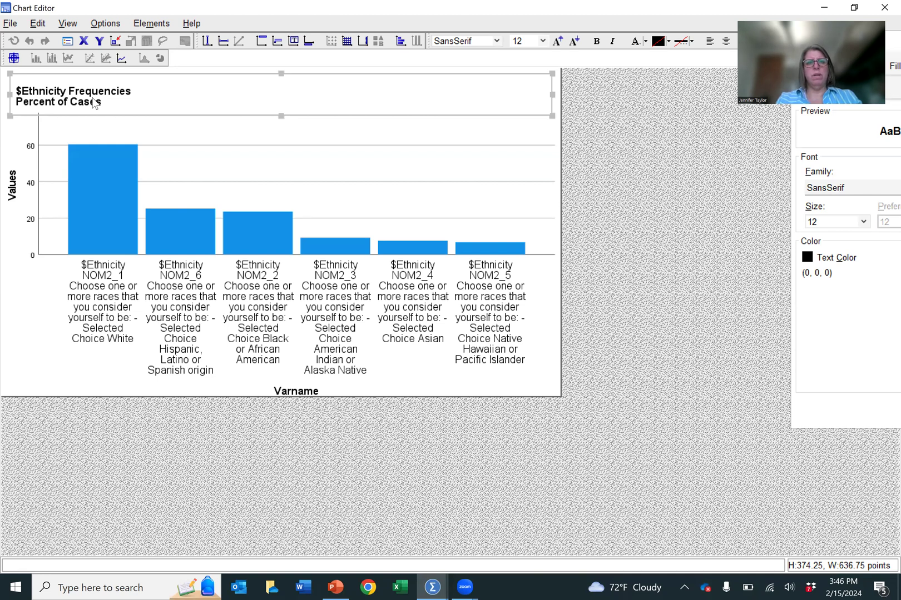
pyautogui.press('Escape')
pyautogui.click(97, 99)
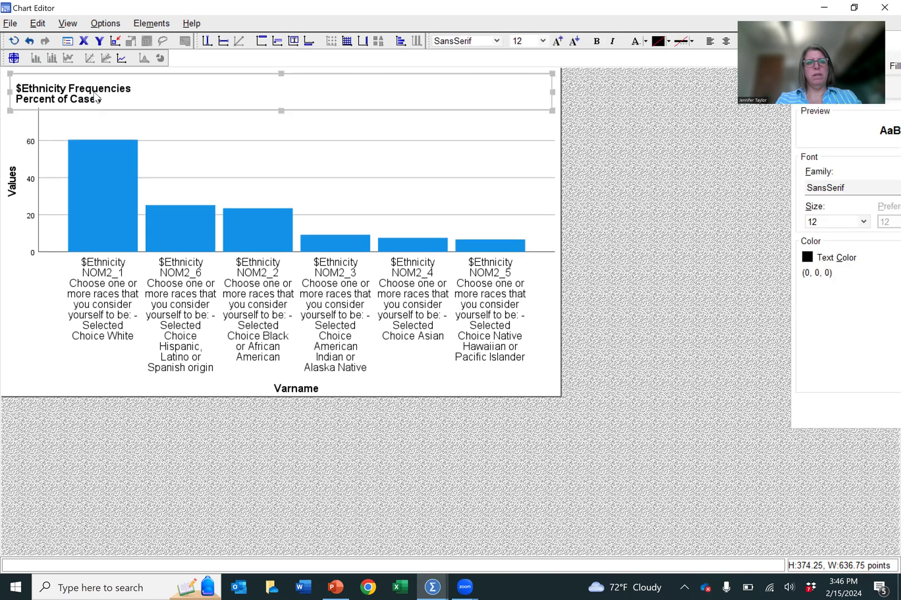
pyautogui.click(96, 99)
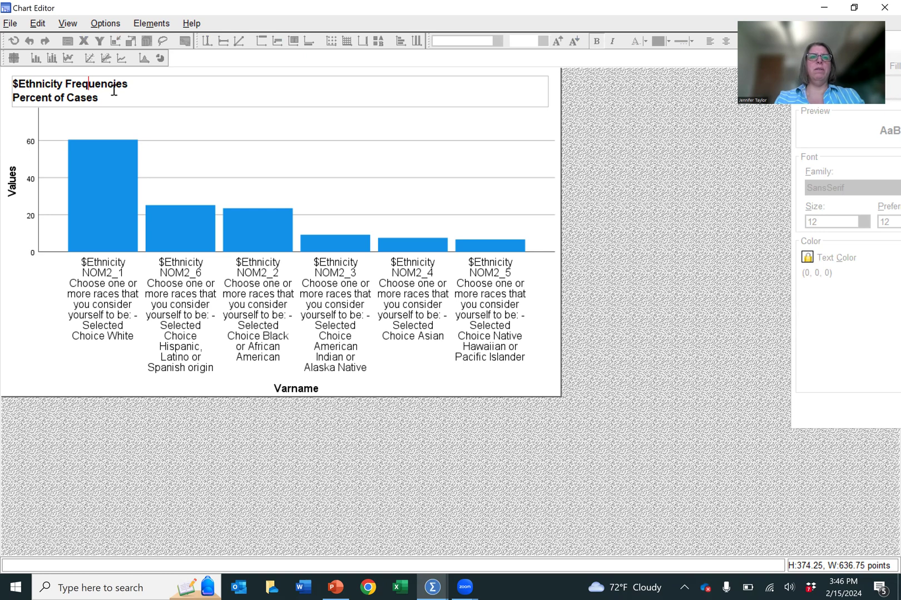
pyautogui.moveTo(127, 84); pyautogui.dragTo(68, 91)
pyautogui.press('Delete')
pyautogui.press('Delete')
pyautogui.press('Delete')
pyautogui.press('Delete')
pyautogui.press('Delete')
pyautogui.press('Delete')
pyautogui.press('Delete')
pyautogui.press('Delete')
pyautogui.press('Delete')
pyautogui.press('Delete')
pyautogui.press('Delete')
pyautogui.press('Delete')
pyautogui.press('Delete')
pyautogui.press('Delete')
pyautogui.press('Delete')
pyautogui.press('Delete')
pyautogui.press('Delete')
pyautogui.press('Delete')
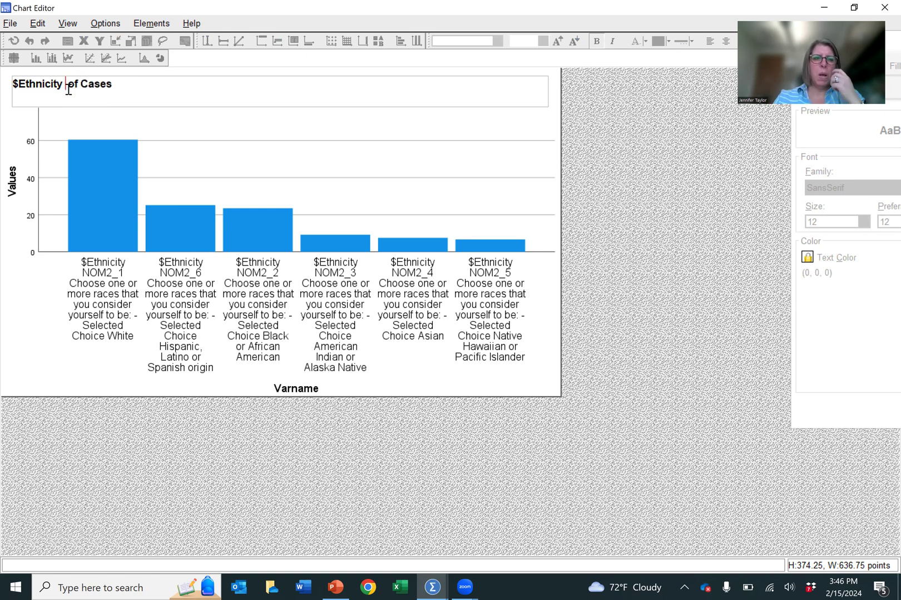
pyautogui.click(19, 82)
pyautogui.press('BackSpace')
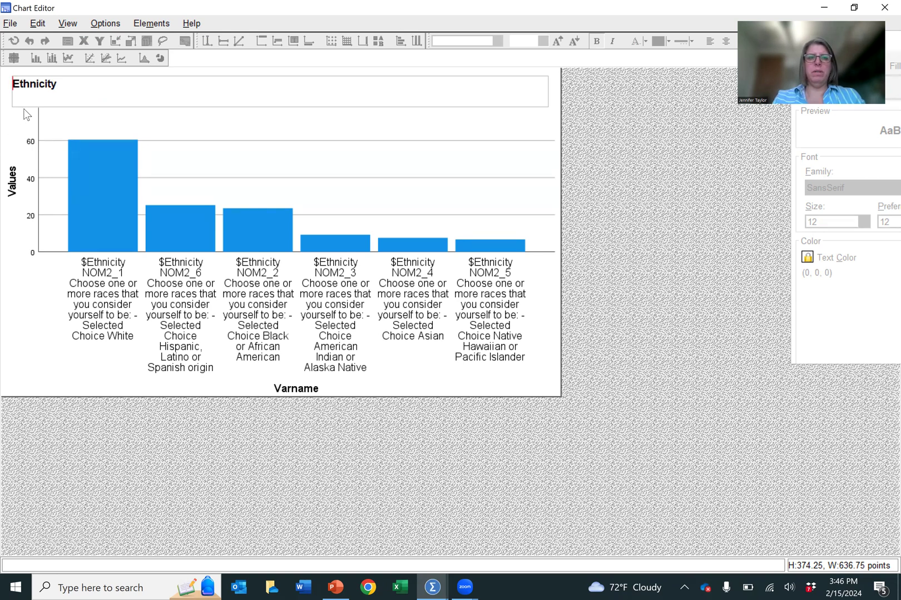
pyautogui.click(8, 91)
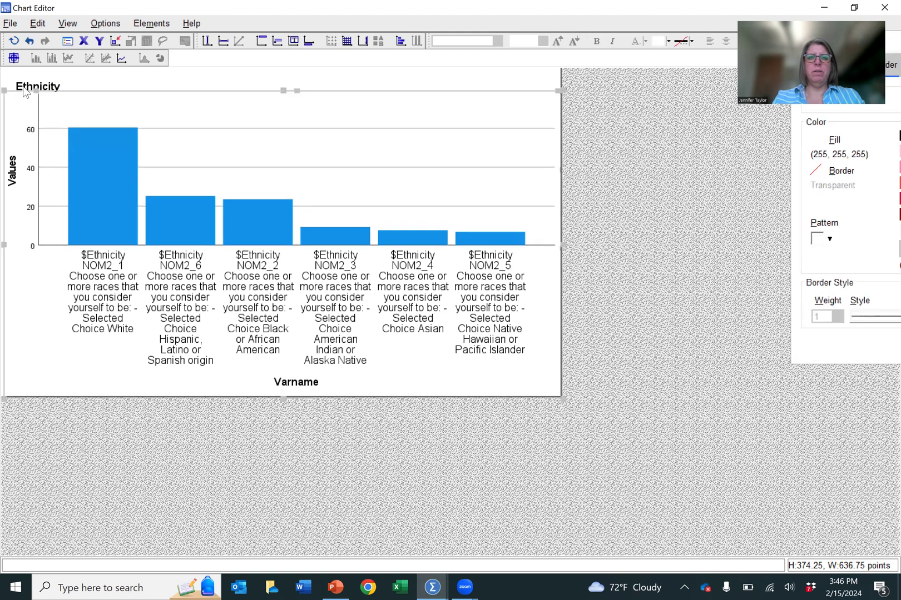
pyautogui.click(25, 91)
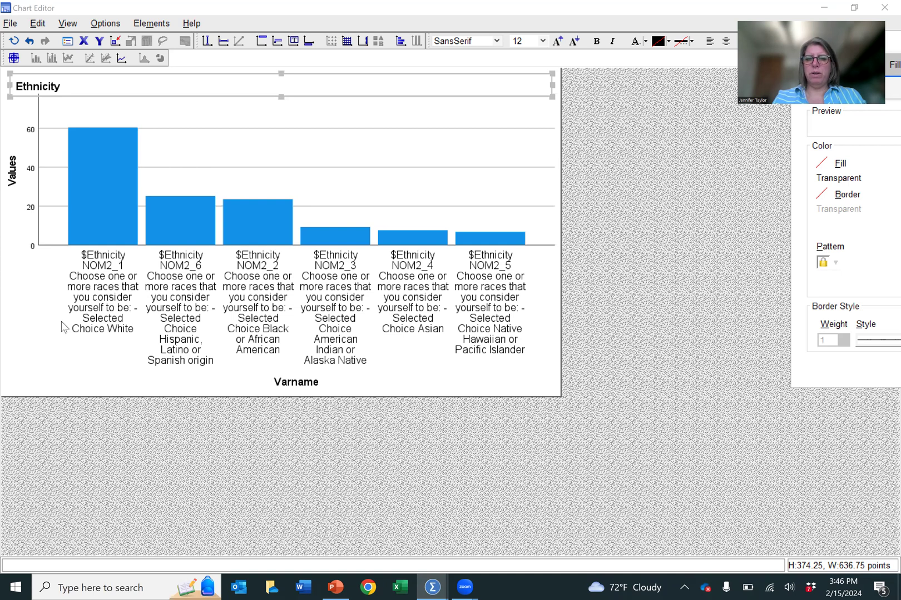
# - Delete the 'Varname' category axis title and select the 'Values' axis title
pyautogui.click(307, 386)
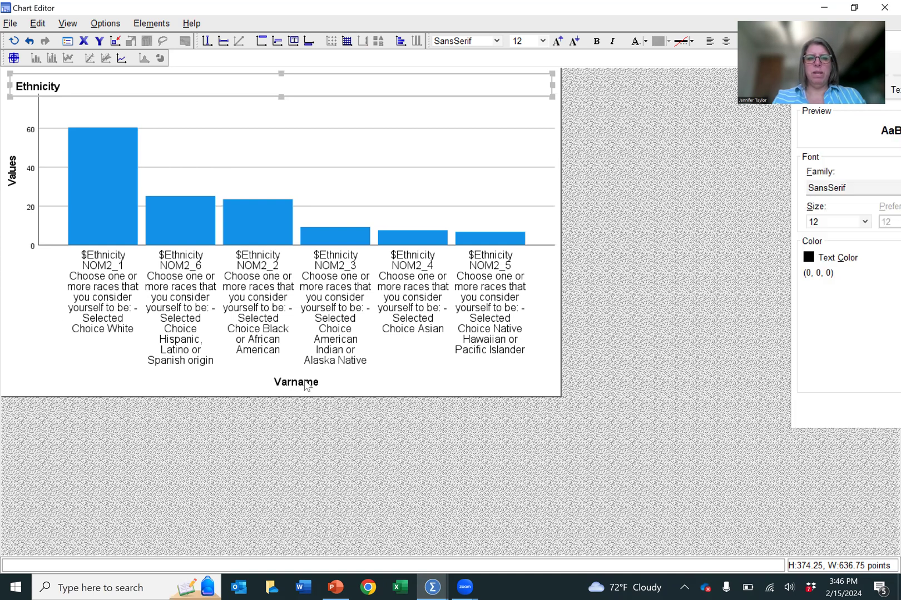
pyautogui.click(305, 383)
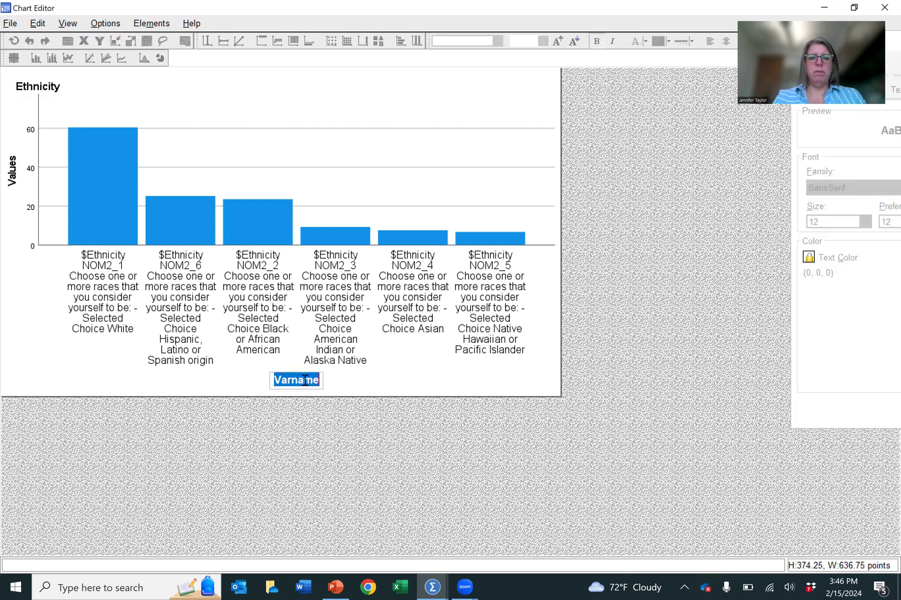
pyautogui.press('BackSpace')
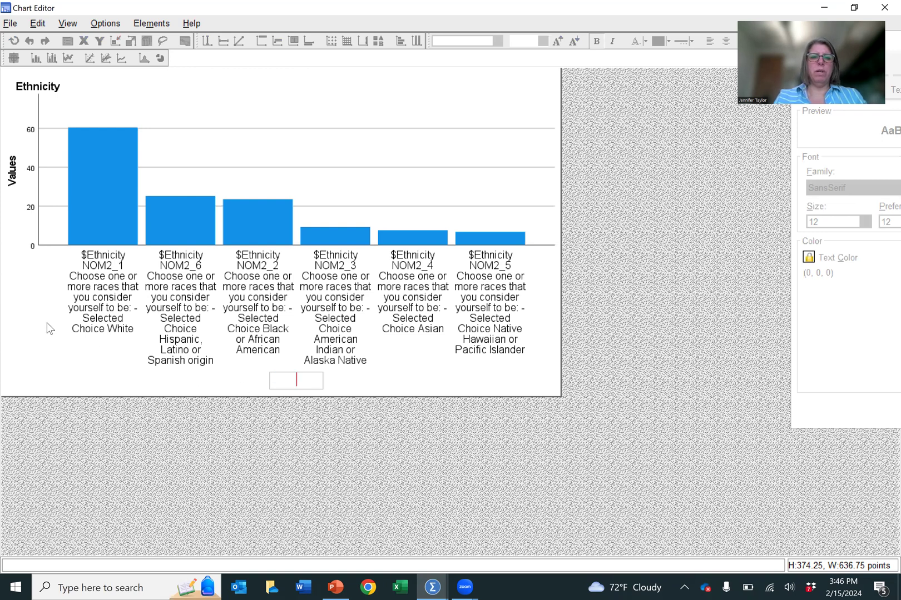
pyautogui.click(14, 178)
pyautogui.click(14, 178)
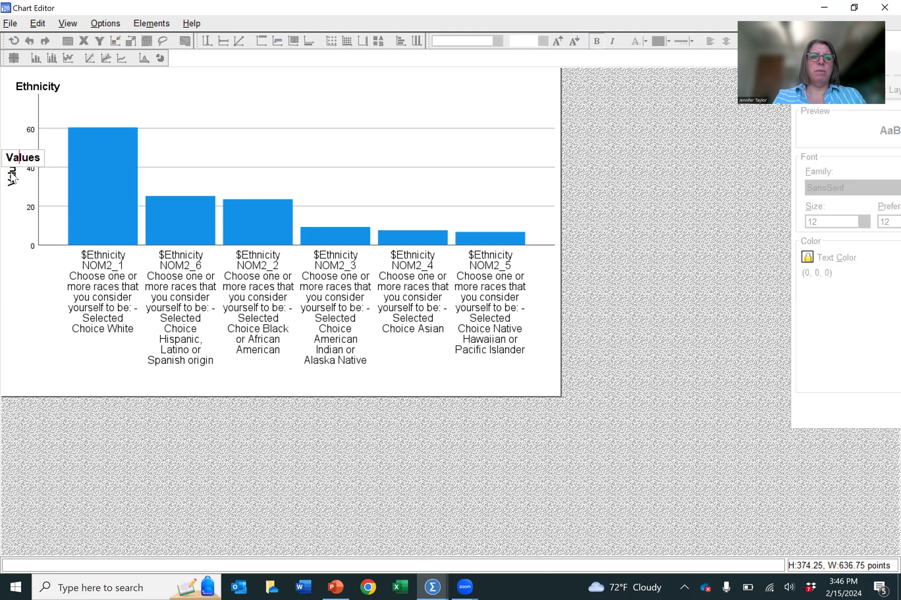
# - Replace the vertical axis title 'Values' with 'Percentages'
pyautogui.press('Escape')
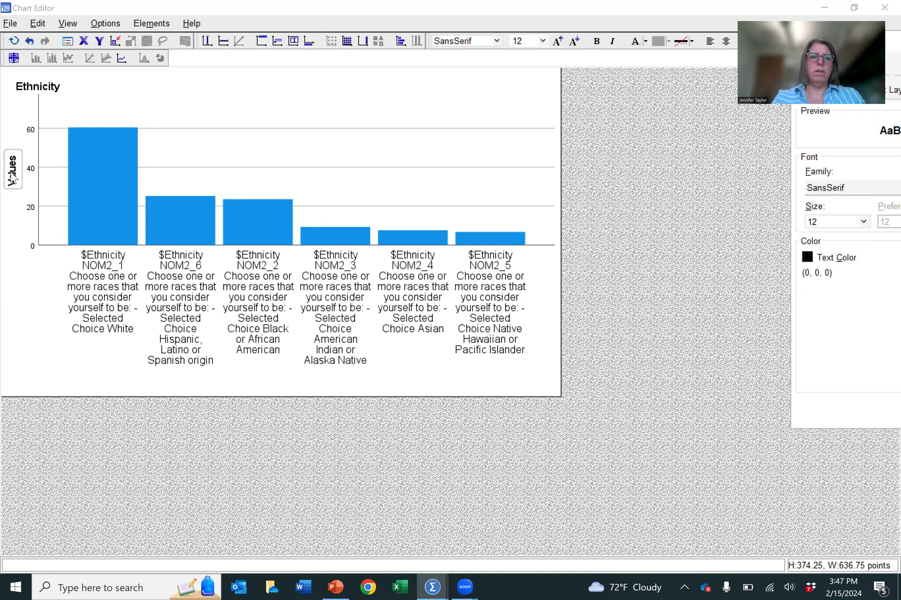
pyautogui.click(13, 177)
pyautogui.press('BackSpace')
pyautogui.press('BackSpace')
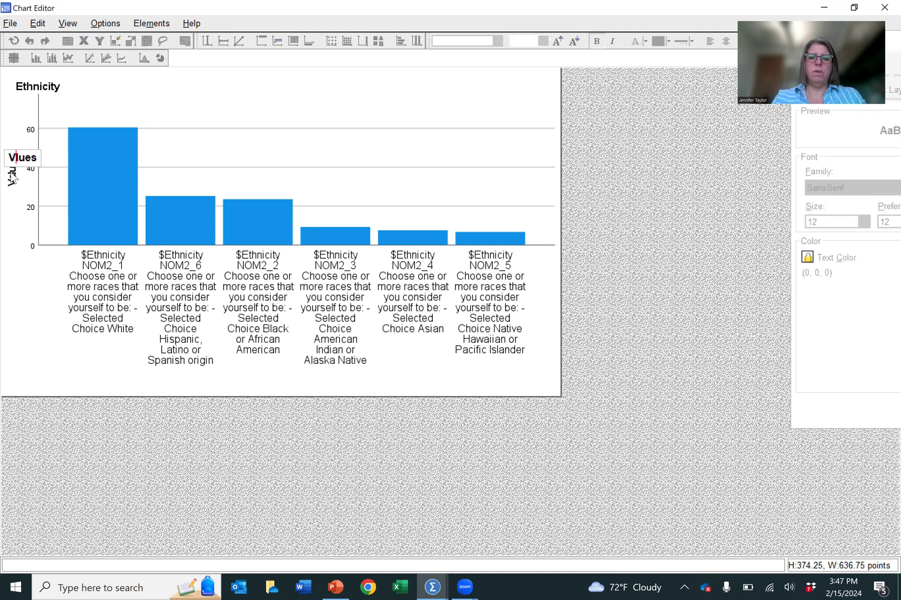
pyautogui.press('Delete')
pyautogui.press('Delete')
pyautogui.press('Delete')
pyautogui.press('Delete')
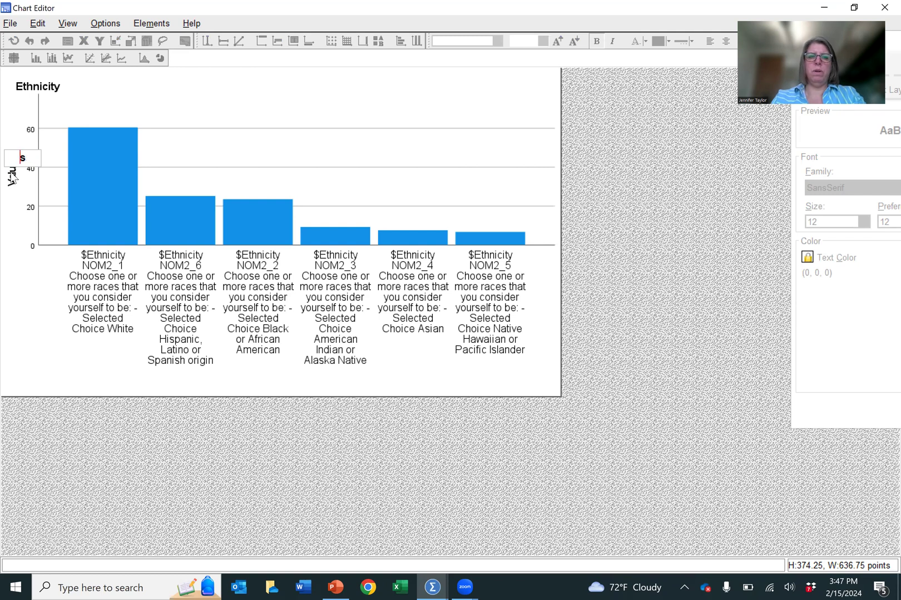
pyautogui.write('Percentages')
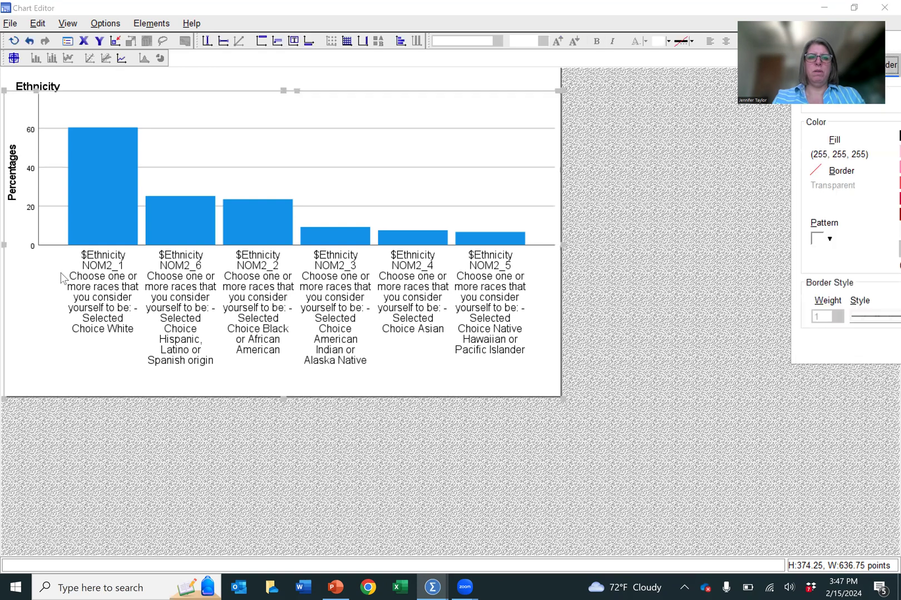
# - Trim the first two category labels to 'White' and 'Hispanic, Latino or Spanish origin'
pyautogui.click(114, 289)
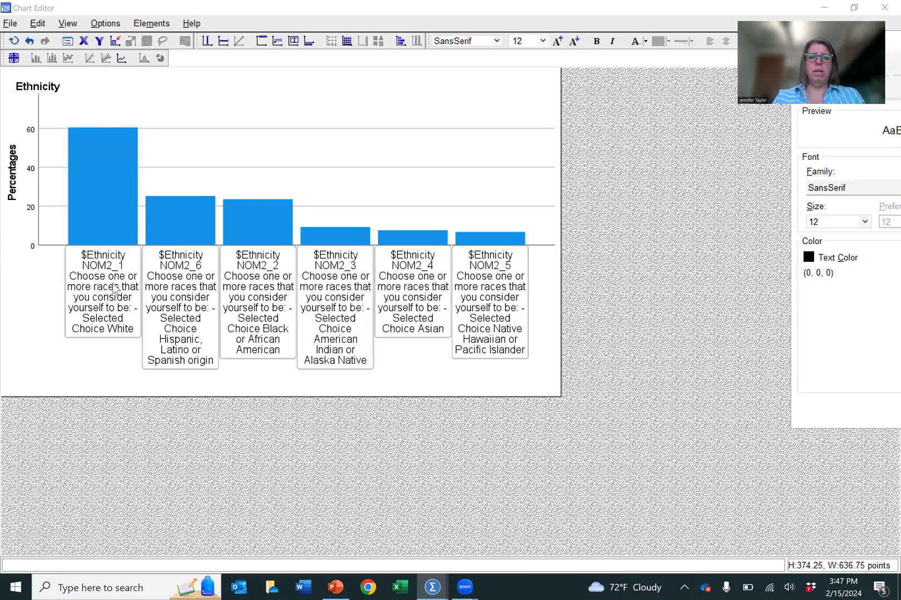
pyautogui.click(114, 289)
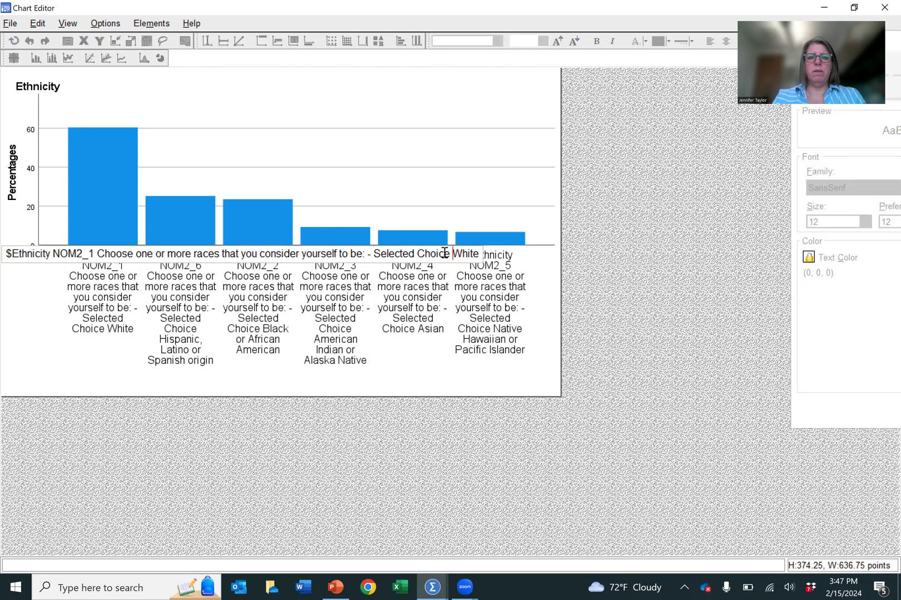
pyautogui.moveTo(445, 253); pyautogui.dragTo(3, 252)
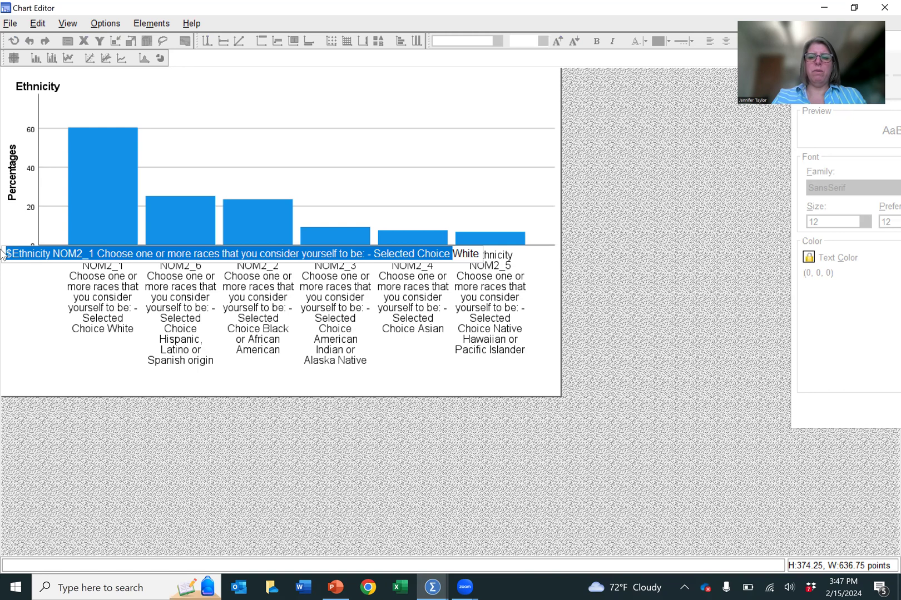
pyautogui.press('Delete')
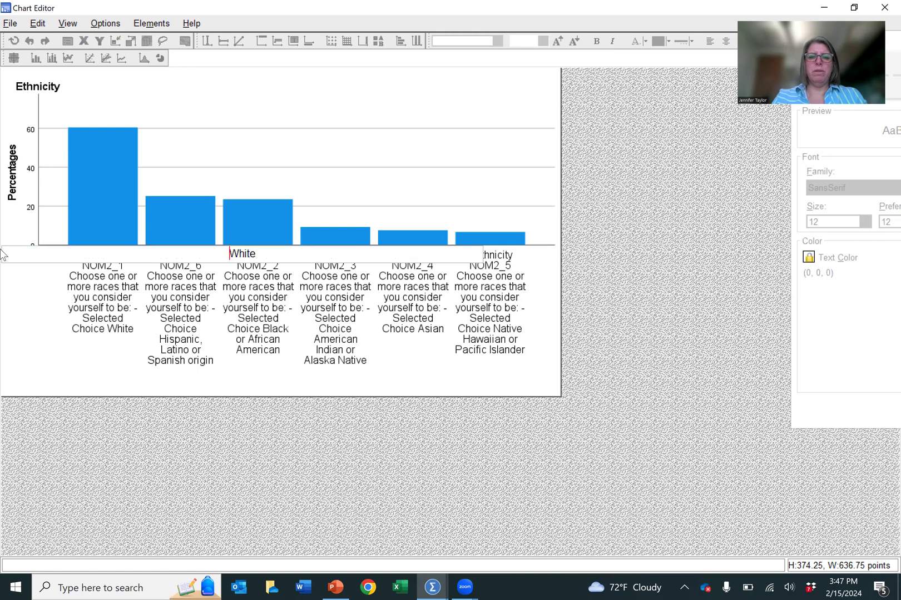
pyautogui.click(186, 322)
pyautogui.click(179, 322)
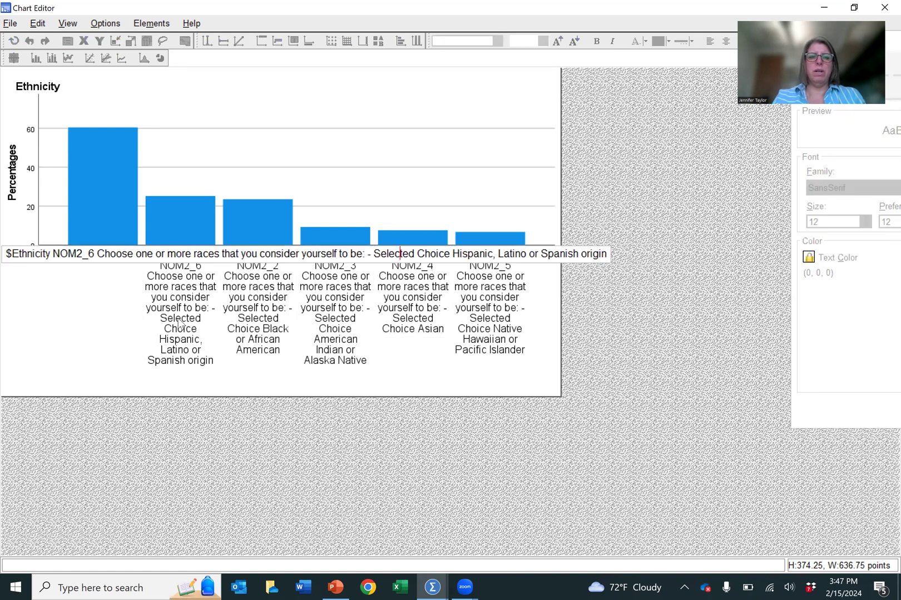
pyautogui.press('Escape')
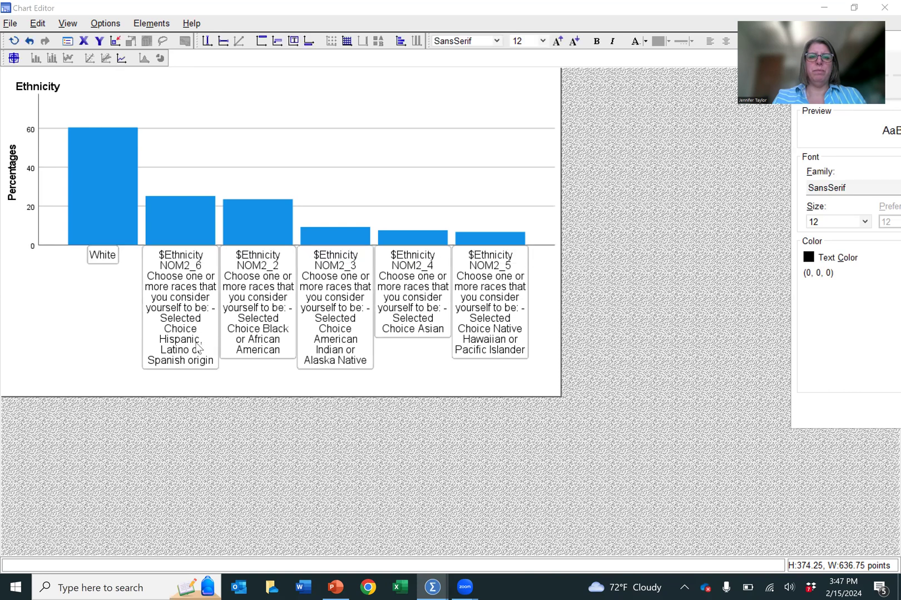
pyautogui.click(195, 347)
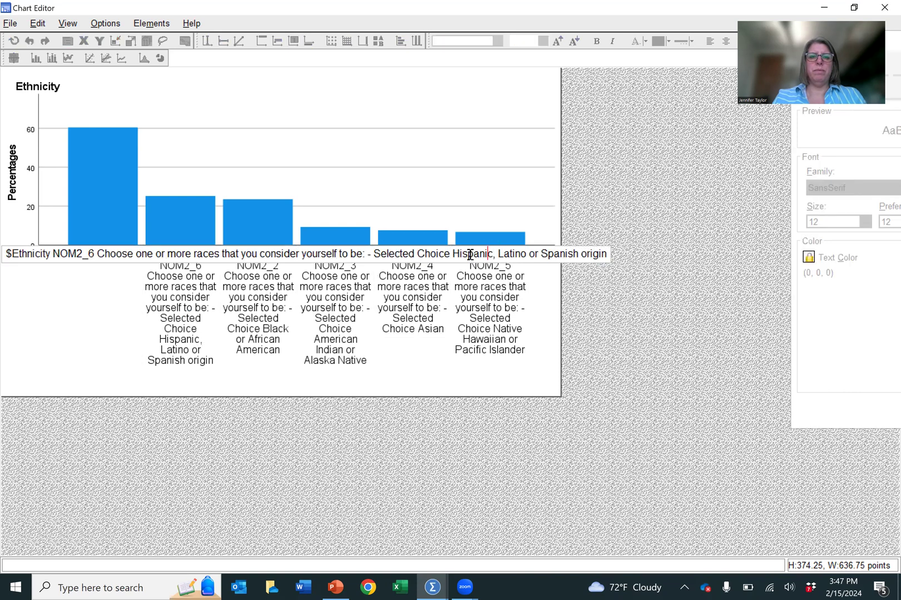
pyautogui.moveTo(453, 253); pyautogui.dragTo(3, 254)
pyautogui.press('Delete')
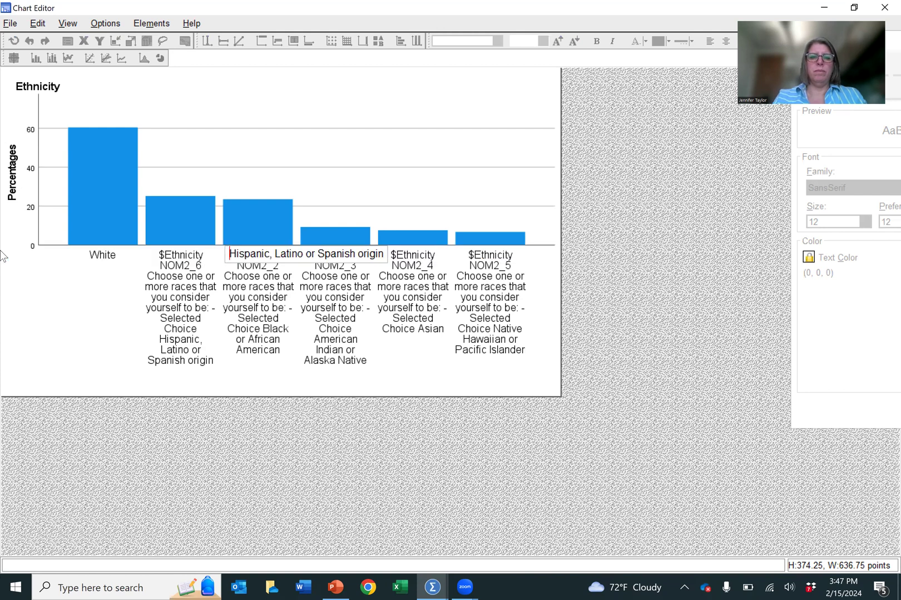
pyautogui.click(248, 307)
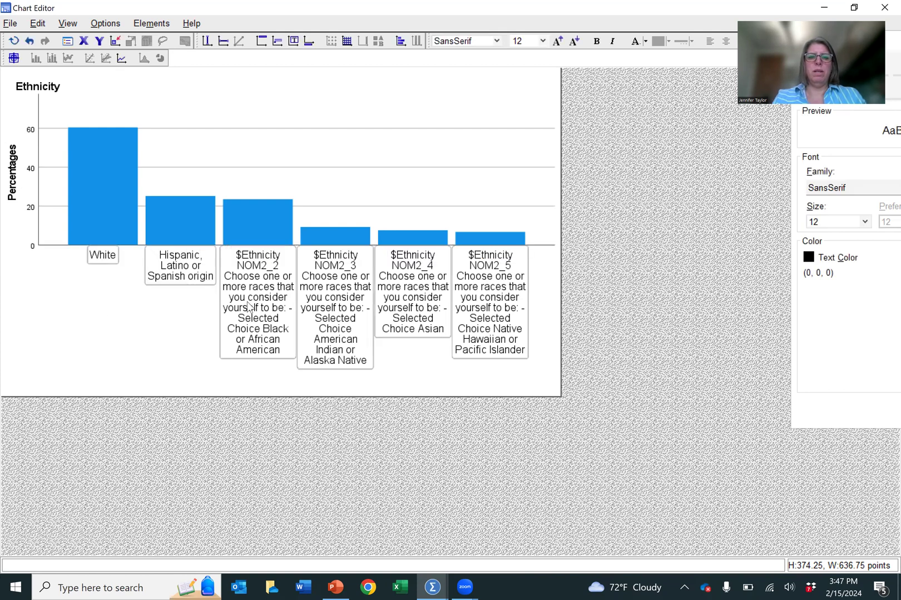
# - Trim the next labels to 'Black or African American' and 'American Indian or Alaska Native'
pyautogui.click(248, 308)
pyautogui.click(253, 307)
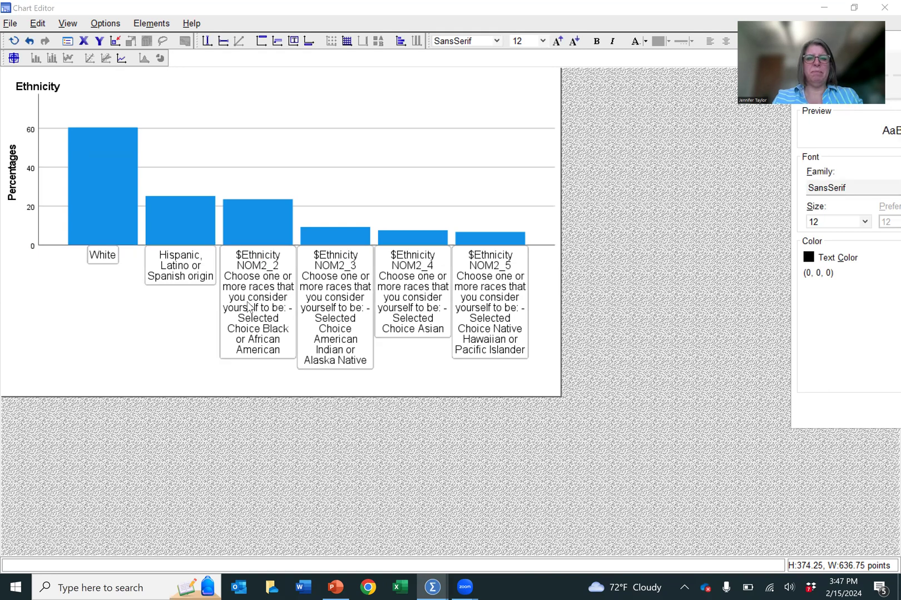
pyautogui.click(273, 306)
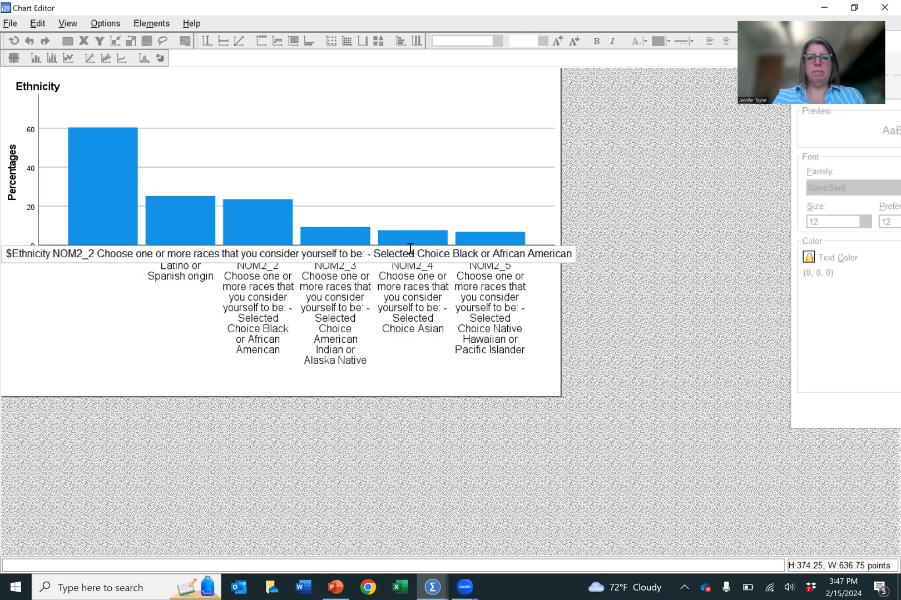
pyautogui.moveTo(448, 255); pyautogui.dragTo(3, 244)
pyautogui.press('BackSpace')
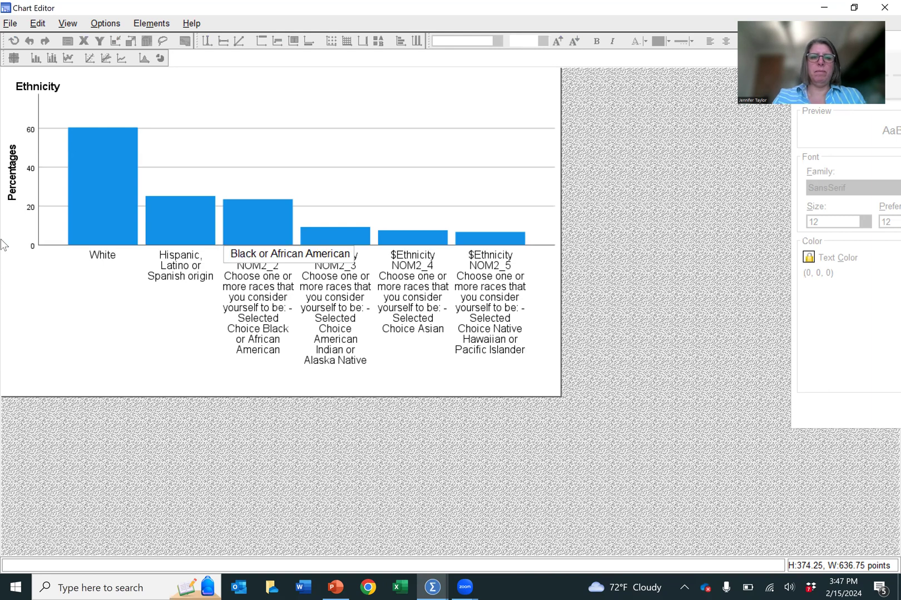
pyautogui.click(335, 305)
pyautogui.click(336, 304)
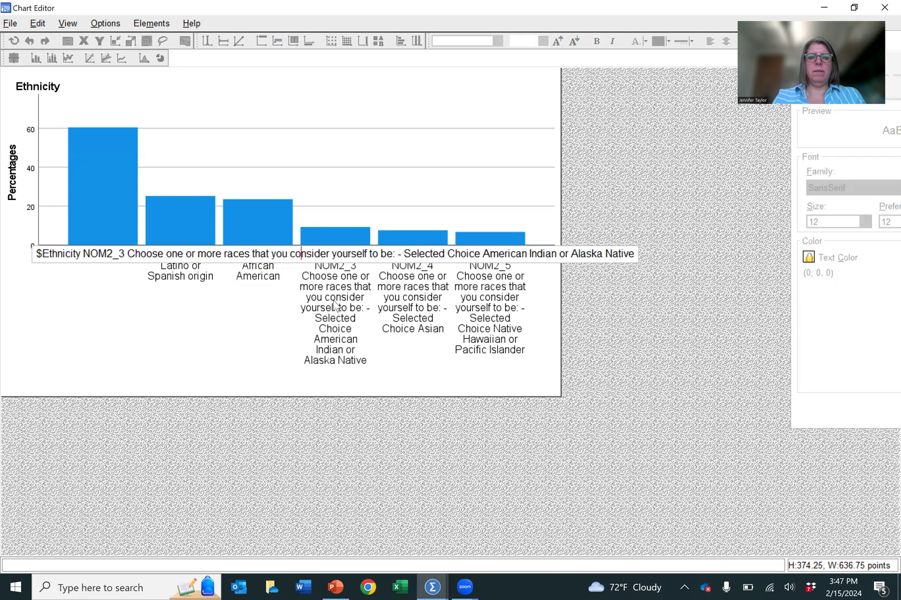
pyautogui.moveTo(480, 254); pyautogui.dragTo(30, 255)
pyautogui.press('BackSpace')
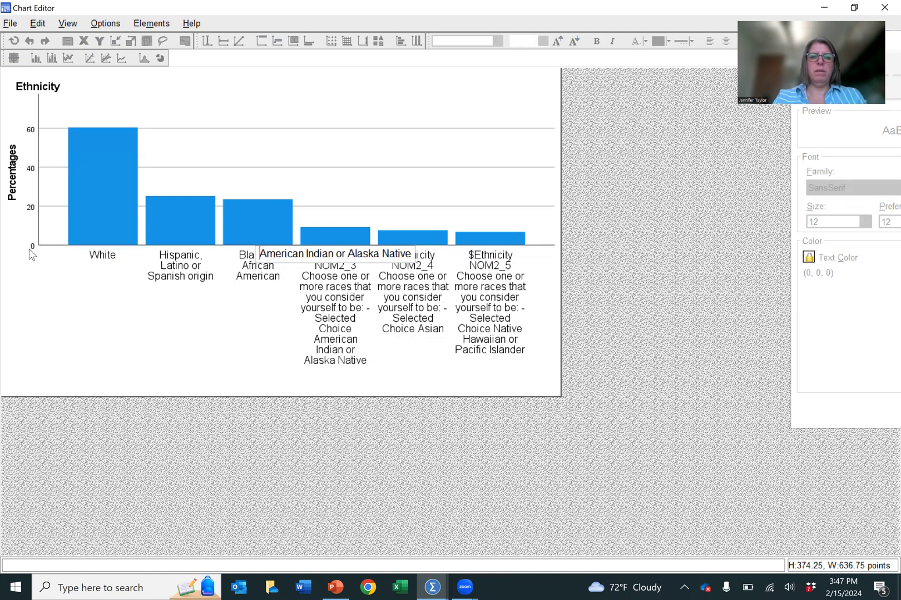
pyautogui.click(406, 292)
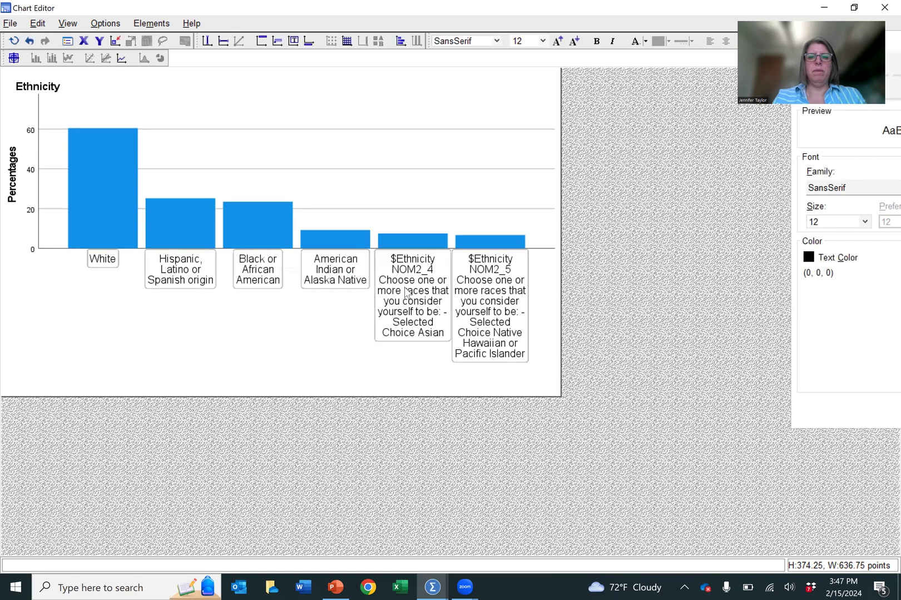
# - Trim the last labels to 'Selected Choice Asian' and 'Native Hawaiian or Pacific Islander'
pyautogui.click(406, 293)
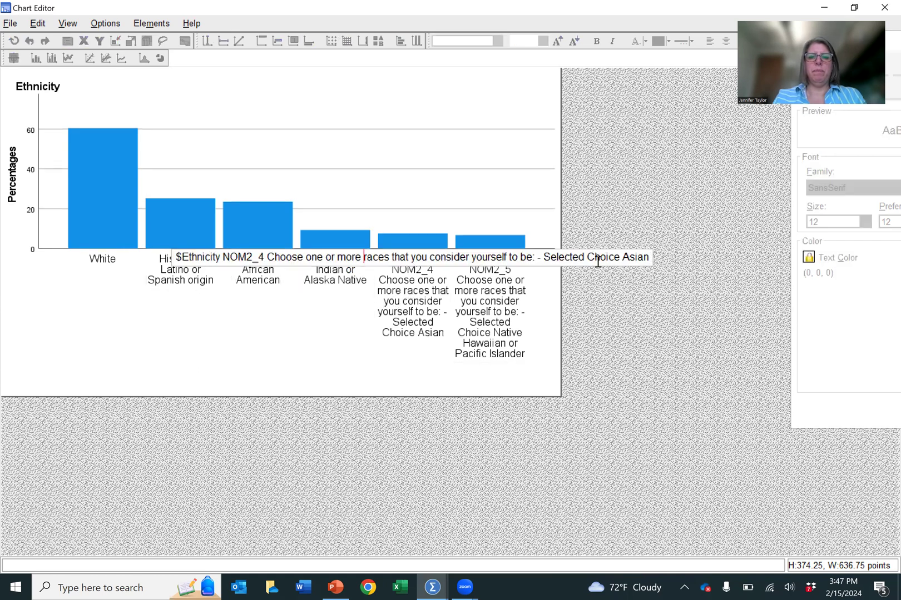
pyautogui.moveTo(543, 257); pyautogui.dragTo(154, 262)
pyautogui.press('BackSpace')
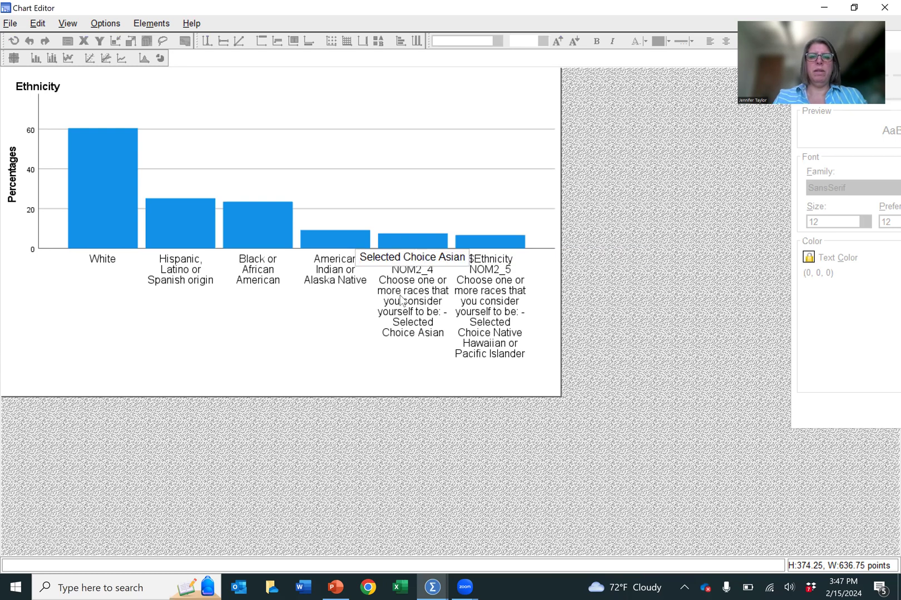
pyautogui.click(499, 295)
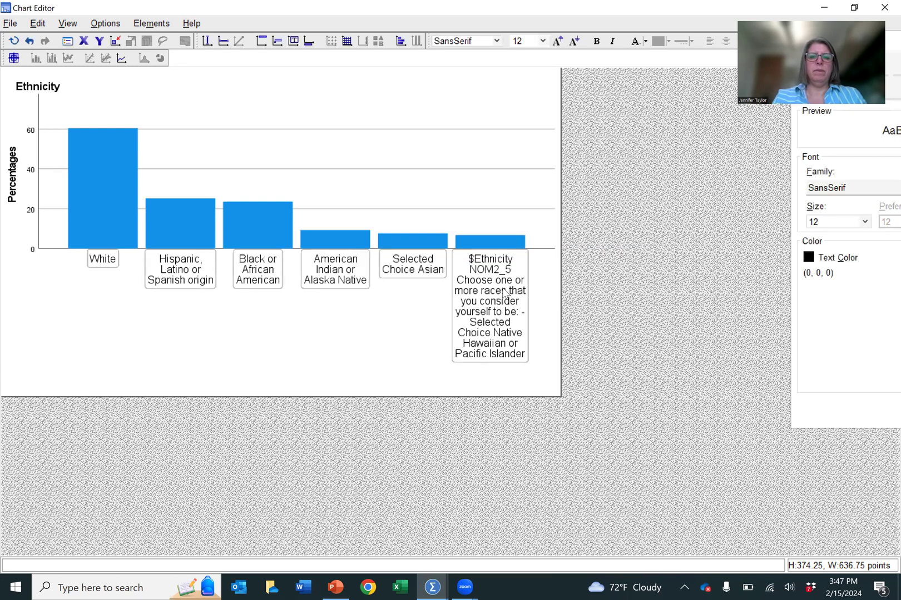
pyautogui.click(505, 294)
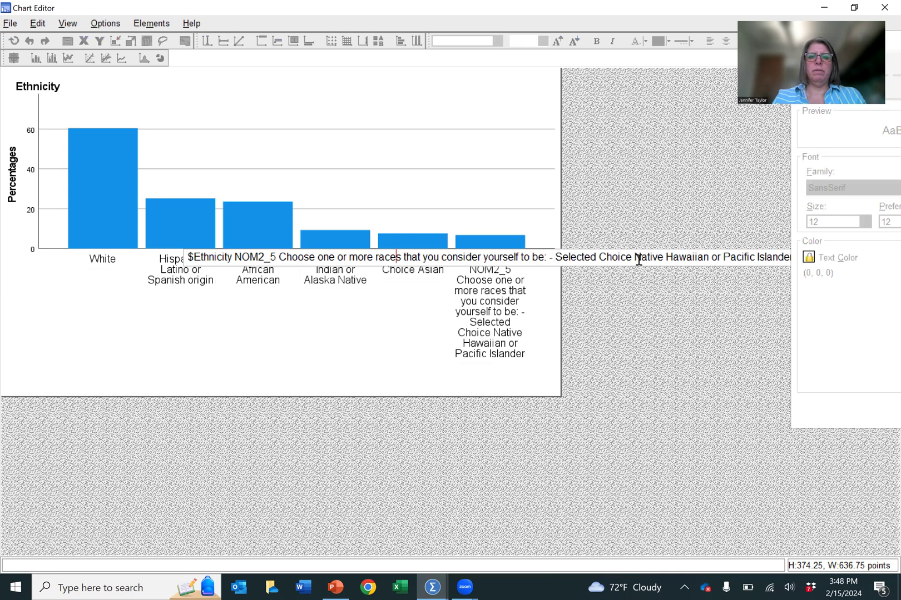
pyautogui.moveTo(633, 256); pyautogui.dragTo(209, 239)
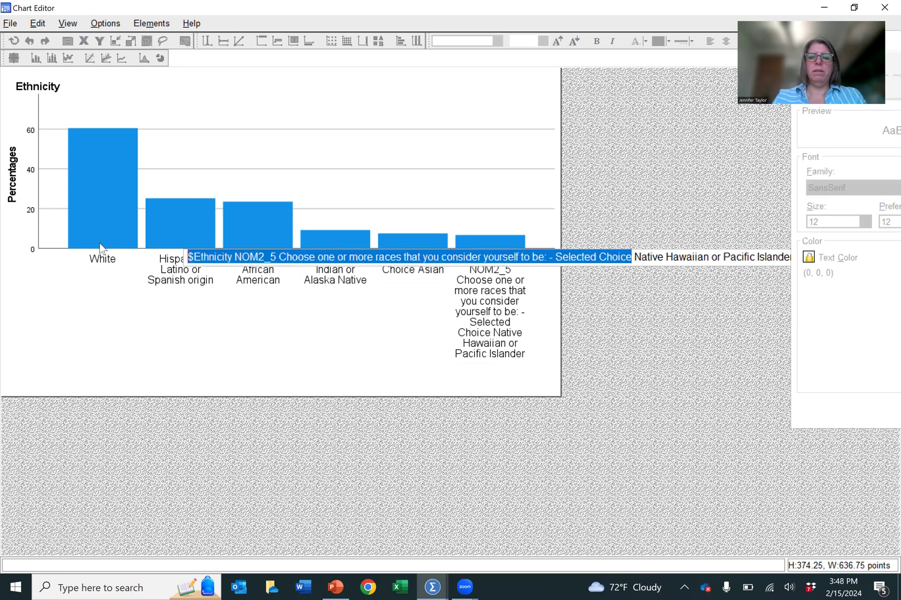
pyautogui.press('Delete')
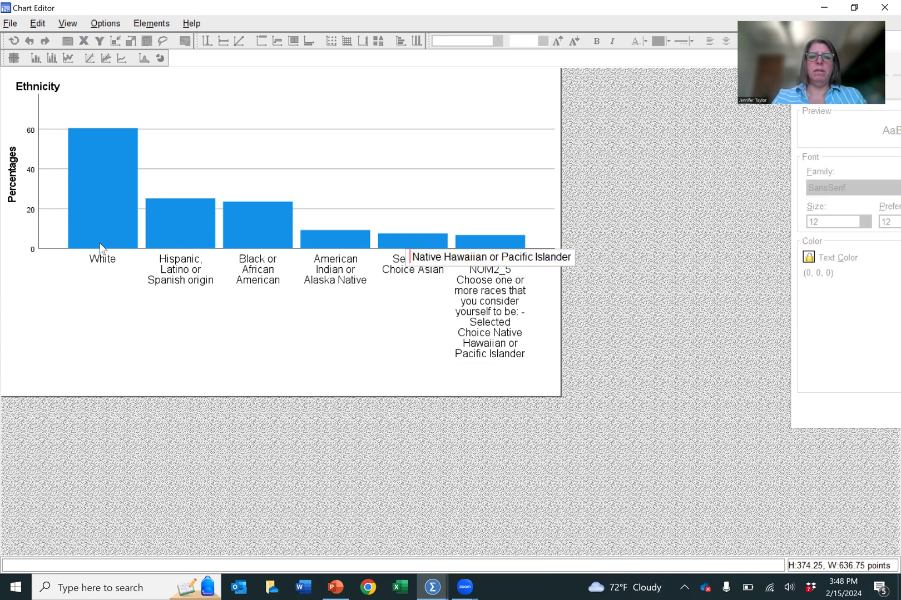
pyautogui.click(348, 332)
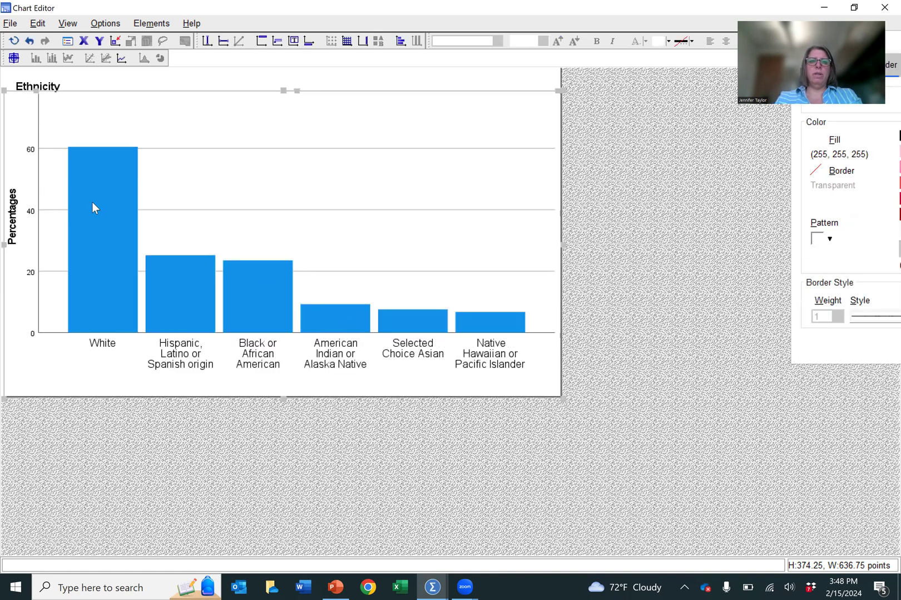
# - Add percentage data labels to every bar, from 60.50 down to 6.723
pyautogui.click(91, 202)
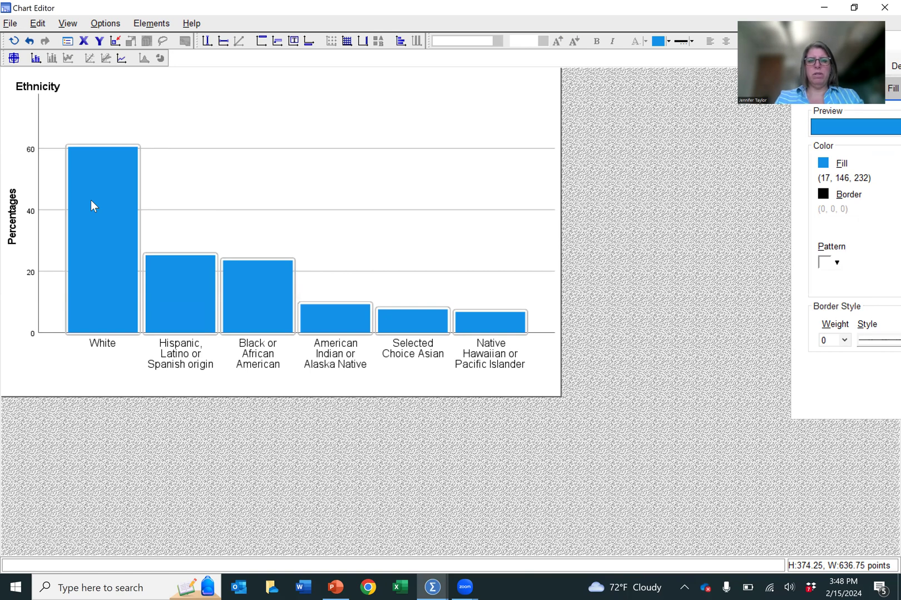
pyautogui.rightClick(92, 205)
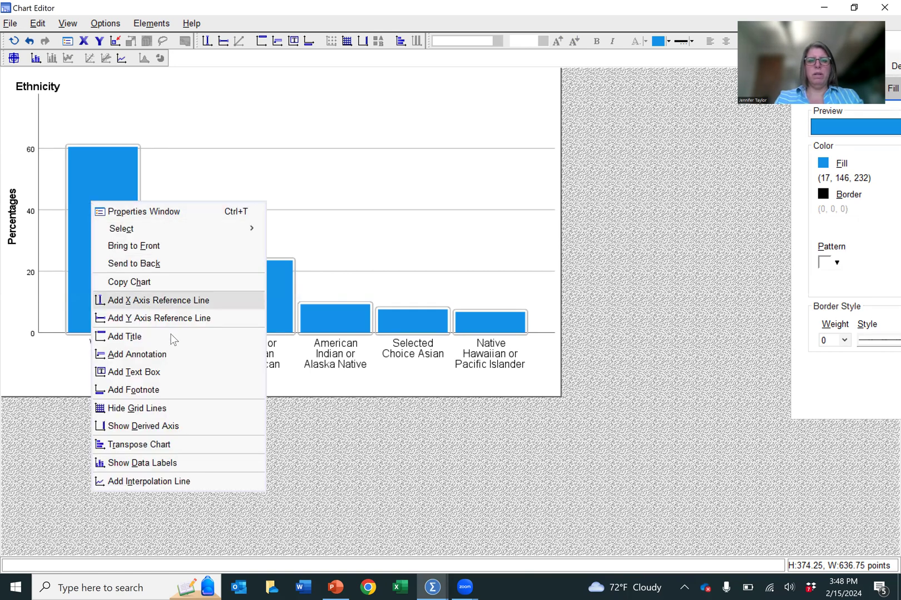
pyautogui.click(171, 464)
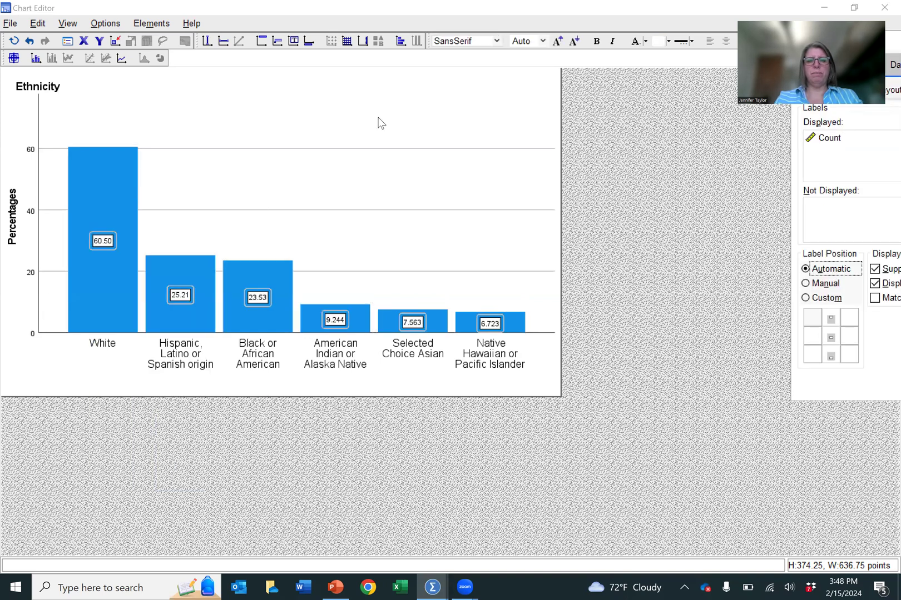
pyautogui.click(416, 113)
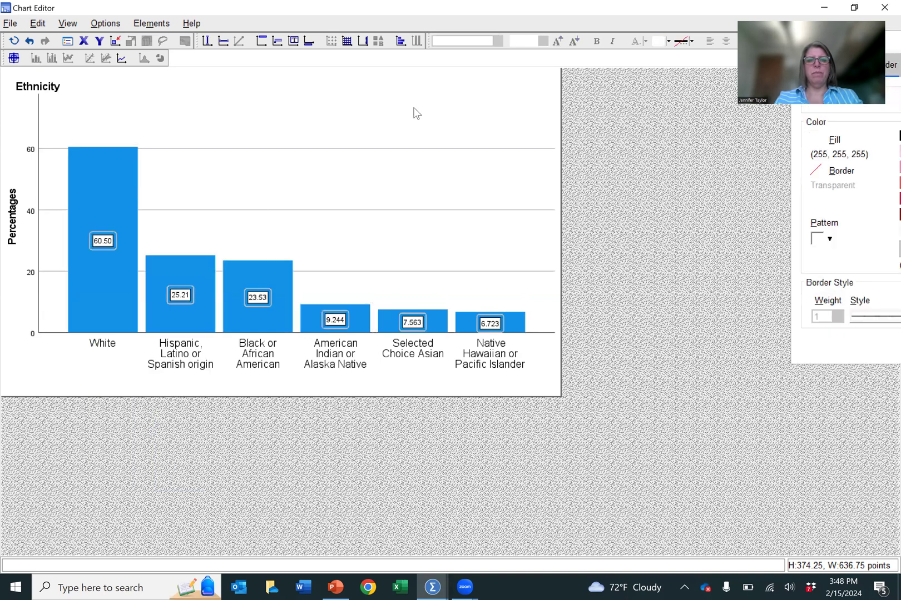
pyautogui.click(652, 161)
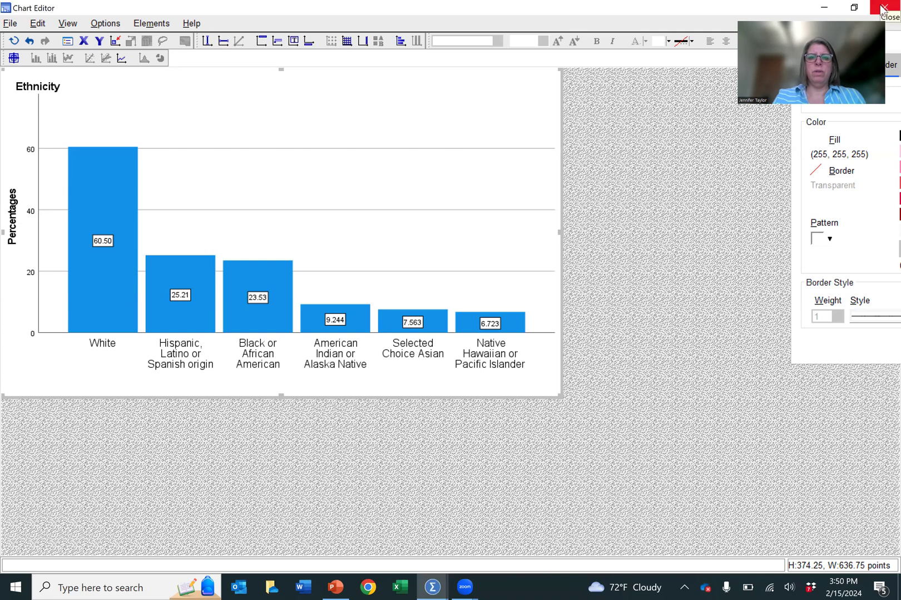
# - Close the Chart Editor, select the finished Ethnicity chart, and switch to PowerPoint slide 10
pyautogui.click(883, 9)
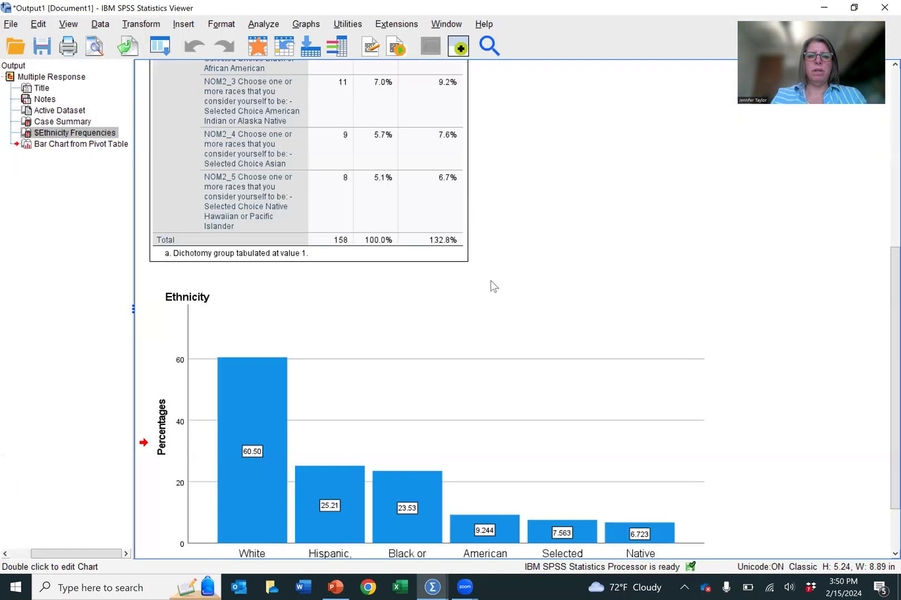
pyautogui.click(490, 278)
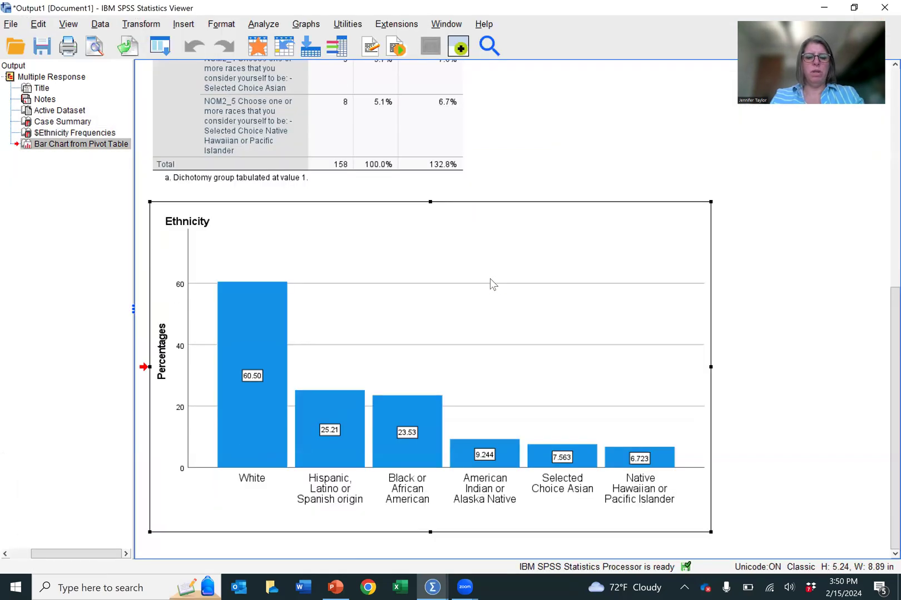
pyautogui.click(332, 585)
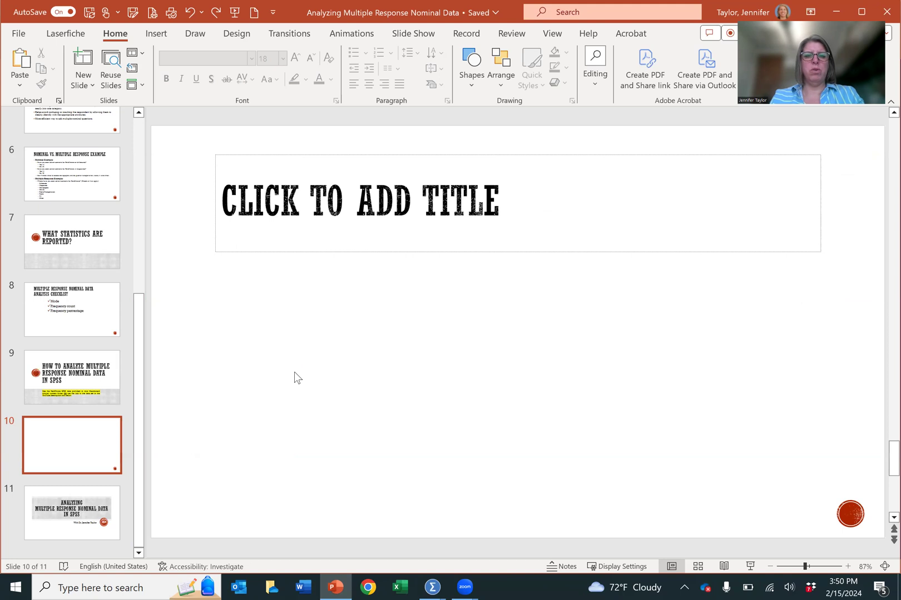
# - Paste the Ethnicity chart onto slide 10, enlarge it, and position it below the title
pyautogui.hotkey('ctrl', 'v')
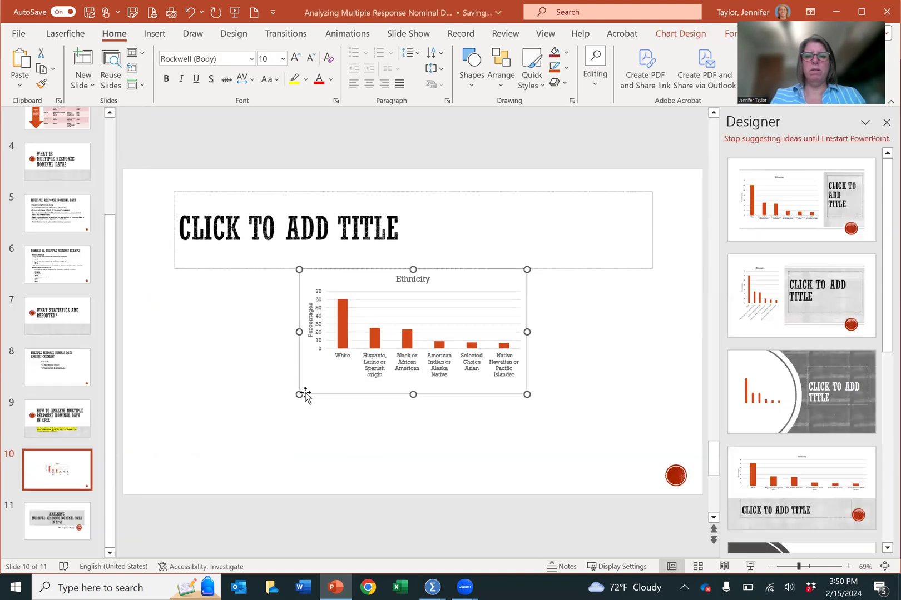
pyautogui.moveTo(300, 394); pyautogui.dragTo(156, 466)
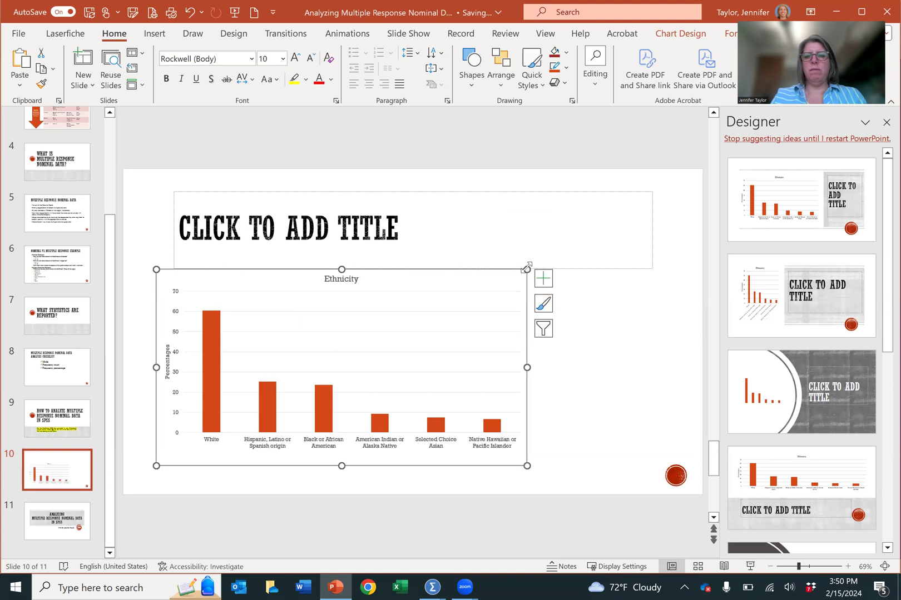
pyautogui.moveTo(526, 268); pyautogui.dragTo(567, 259)
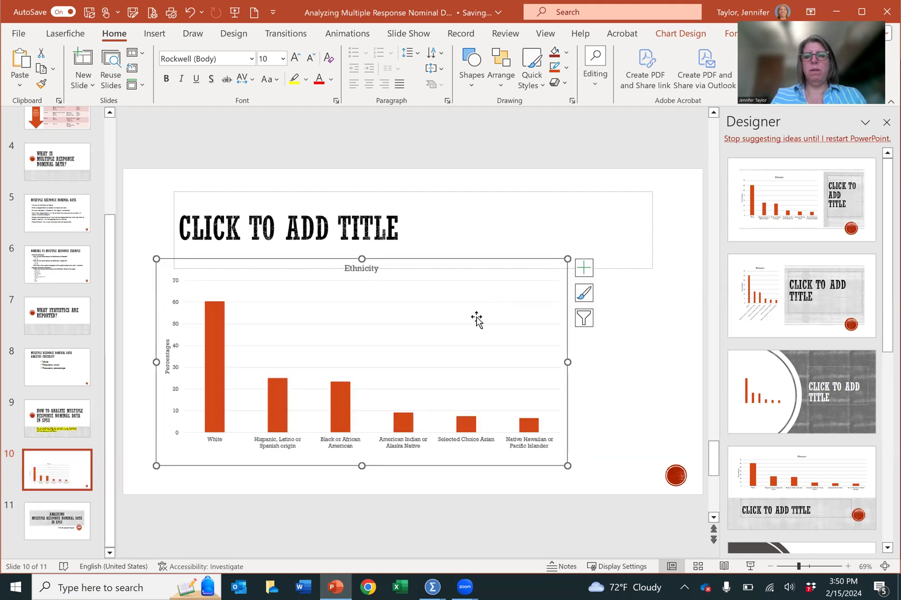
pyautogui.click(509, 317)
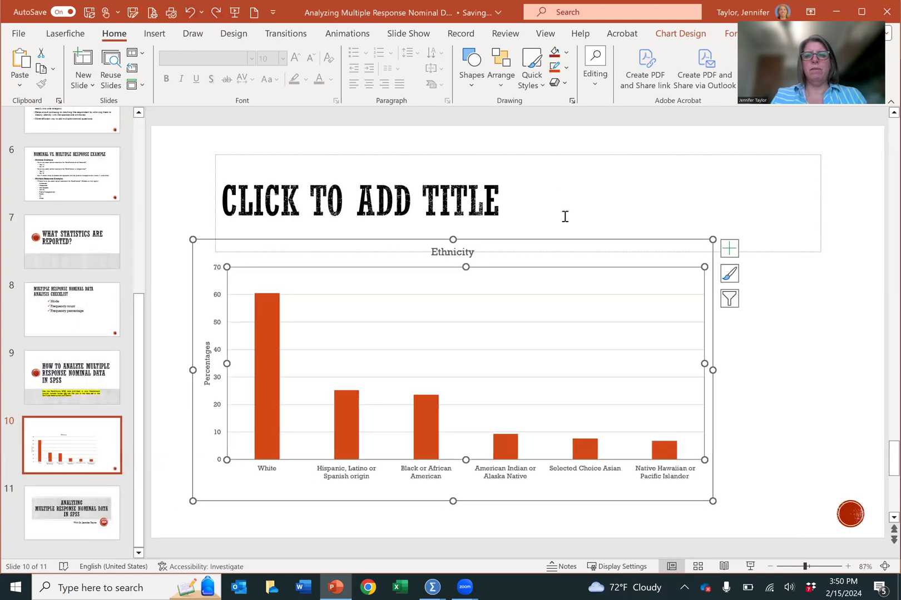
pyautogui.click(810, 343)
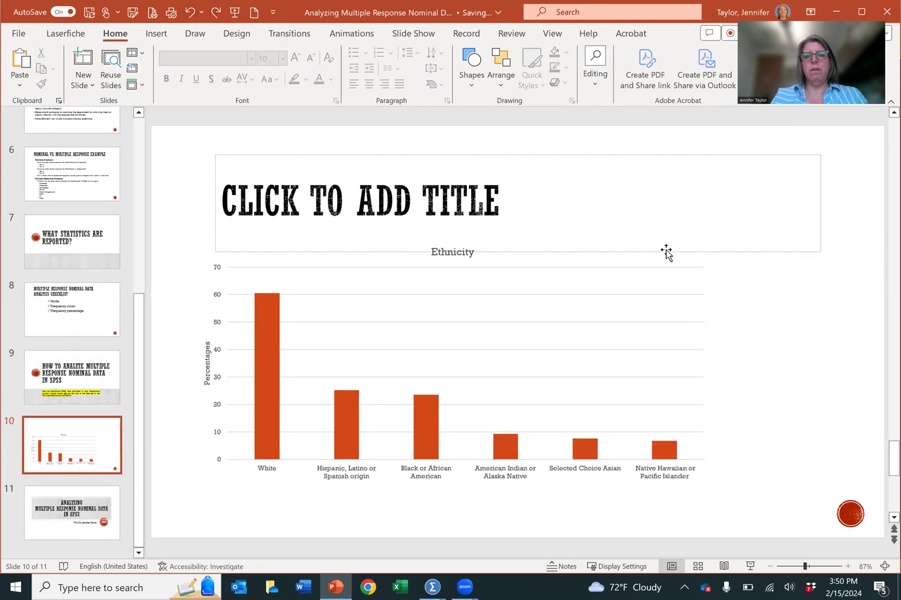
pyautogui.moveTo(662, 255); pyautogui.dragTo(714, 283)
# - Enter 'ETHNICITY' as the slide 10 title
pyautogui.click(498, 201)
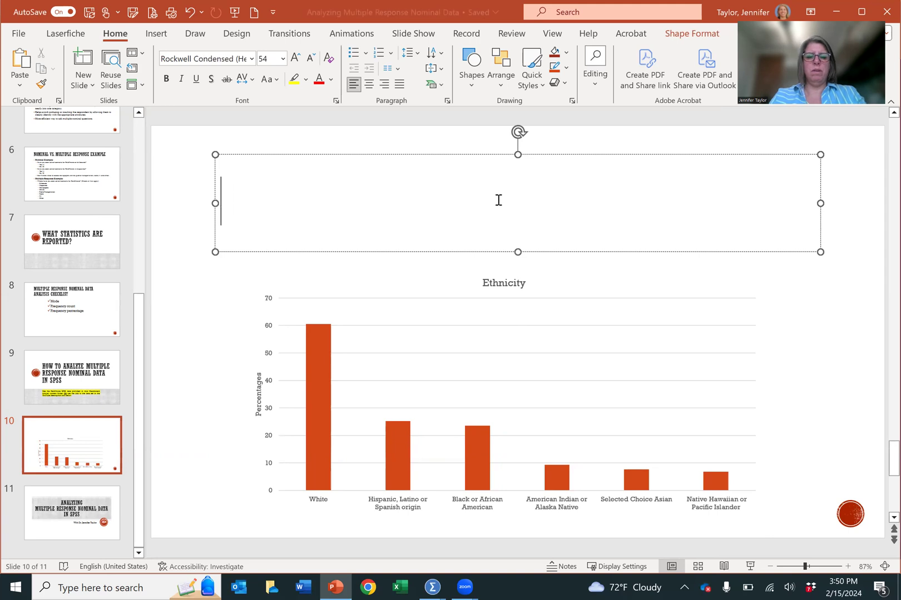
pyautogui.write('ETHNICITY')
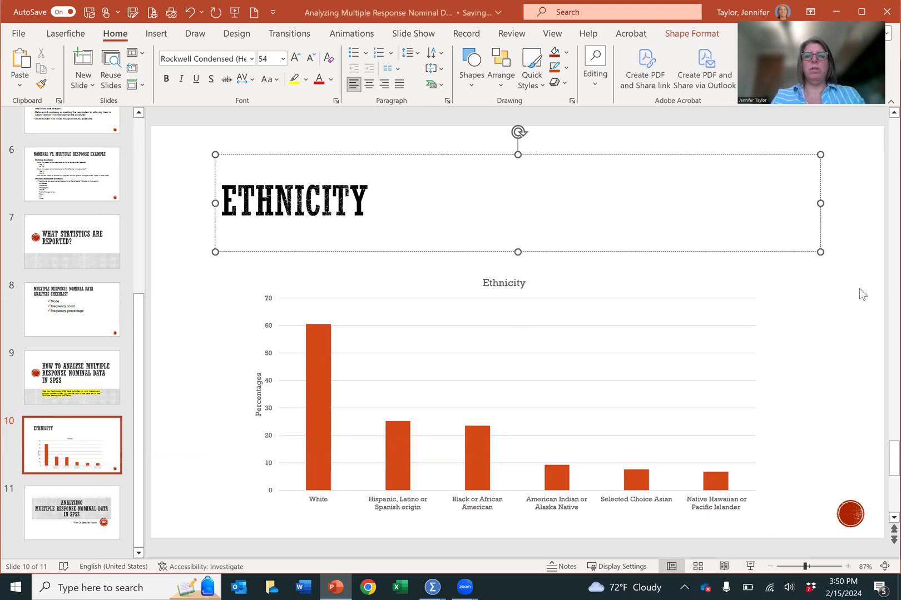
pyautogui.click(820, 327)
# - Move the bar chart up closer beneath the title, then select the White bar
pyautogui.click(599, 337)
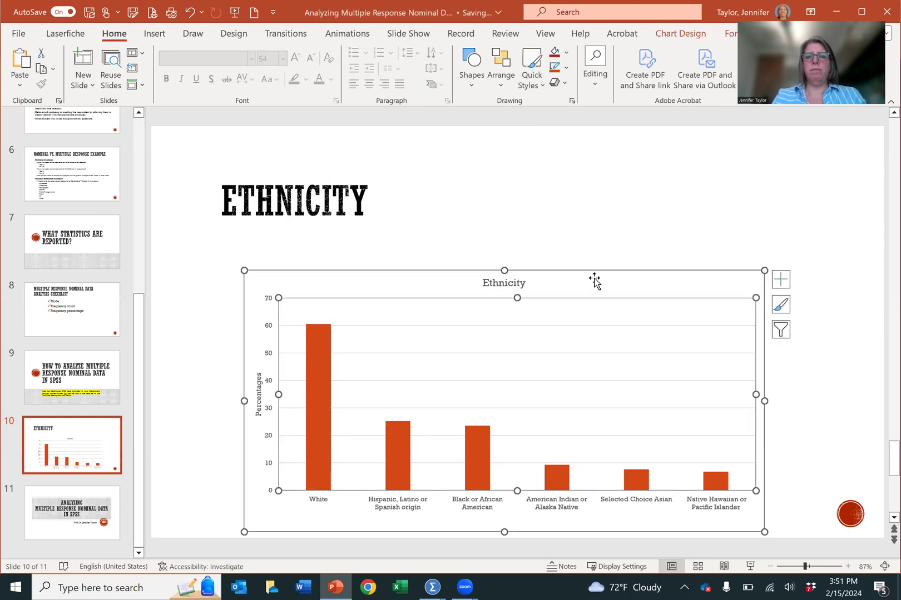
pyautogui.moveTo(587, 268); pyautogui.dragTo(586, 241)
pyautogui.click(755, 194)
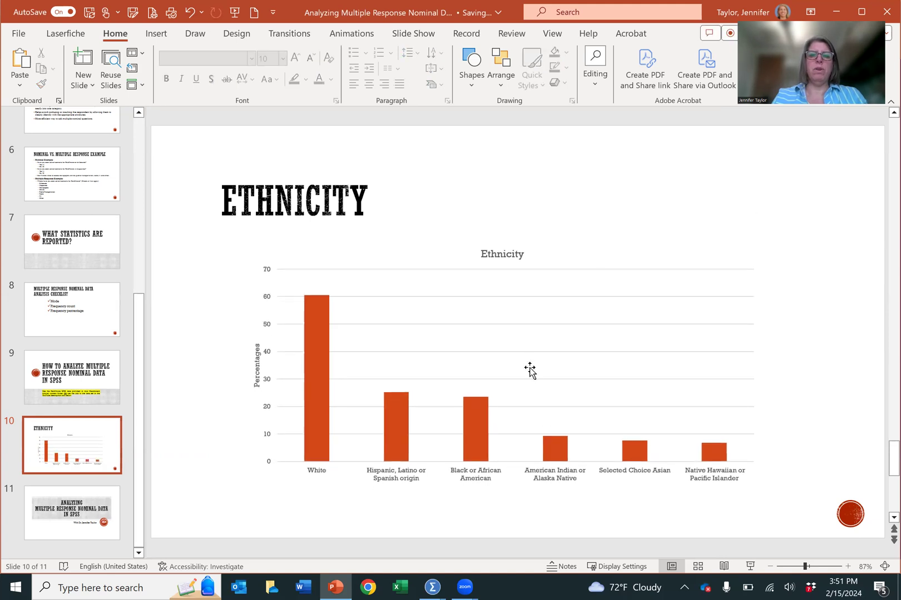
pyautogui.click(315, 365)
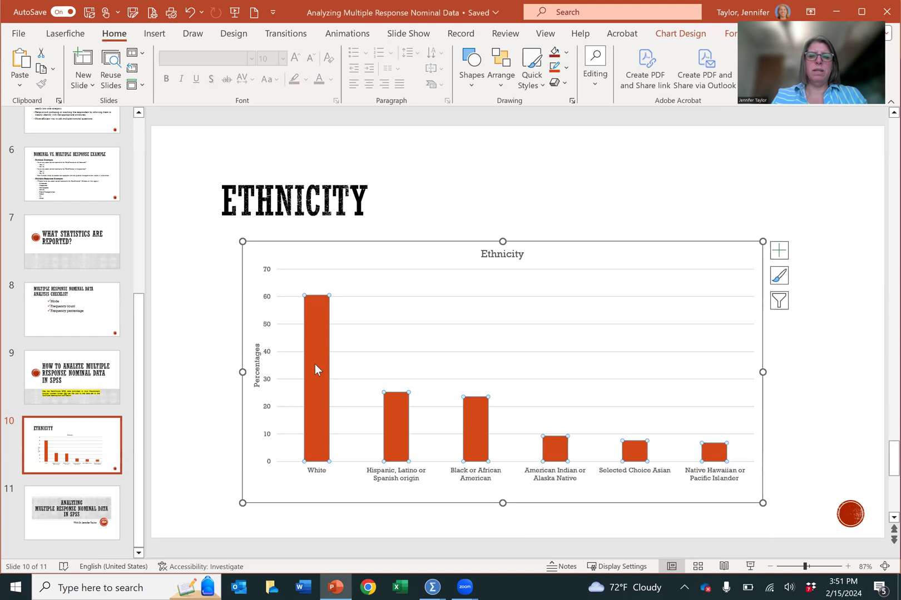
pyautogui.click(315, 365)
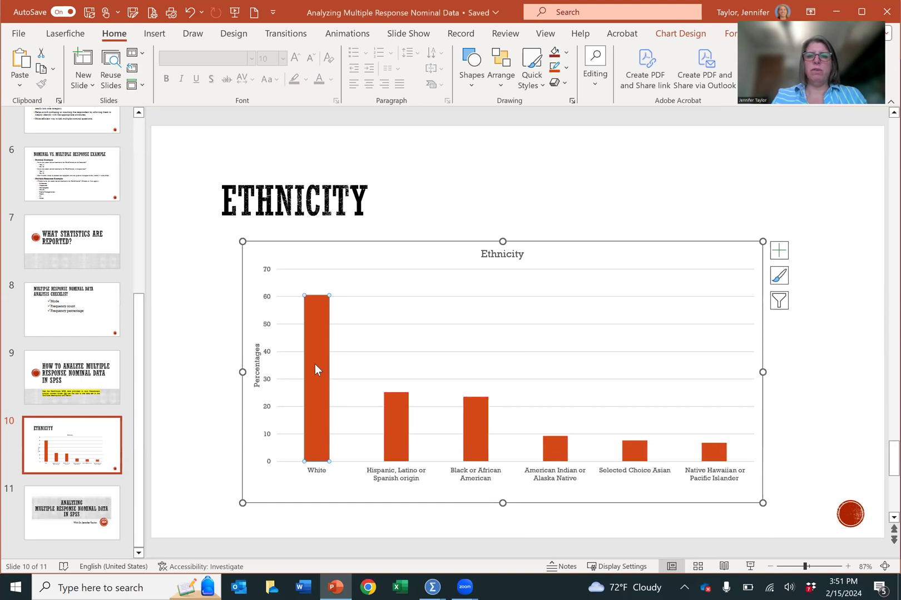
# - Add data labels showing the unrounded percentages to every bar of the Ethnicity chart
pyautogui.doubleClick(314, 365)
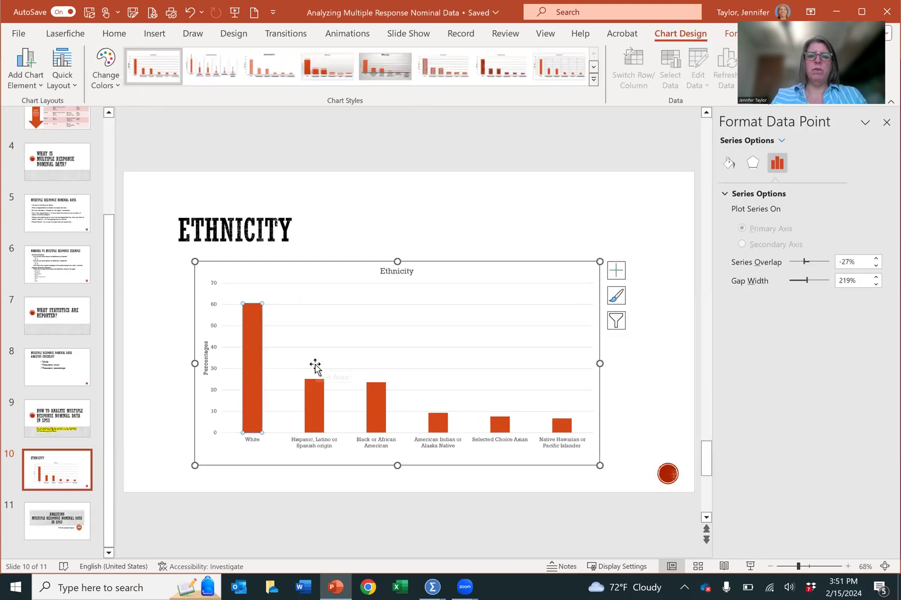
pyautogui.click(457, 217)
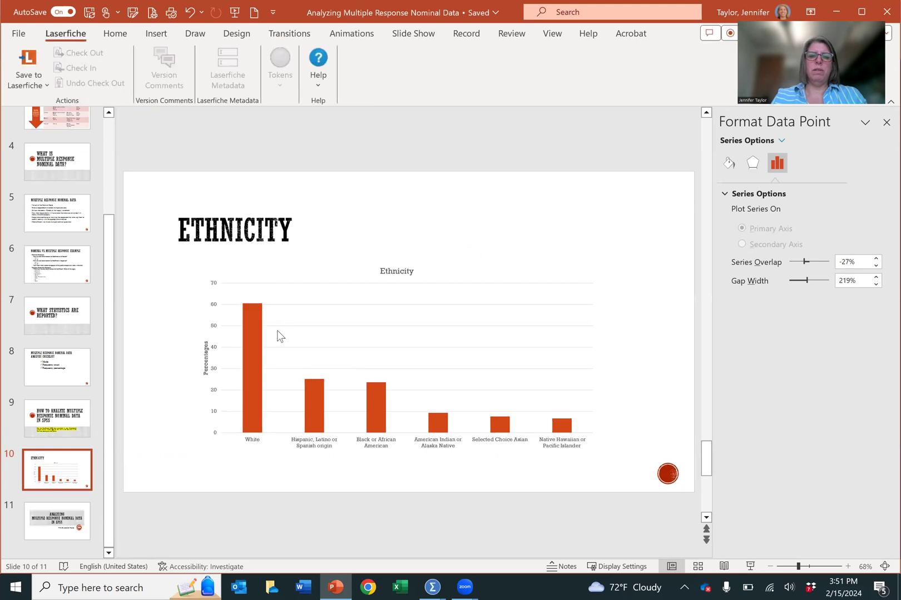
pyautogui.click(250, 348)
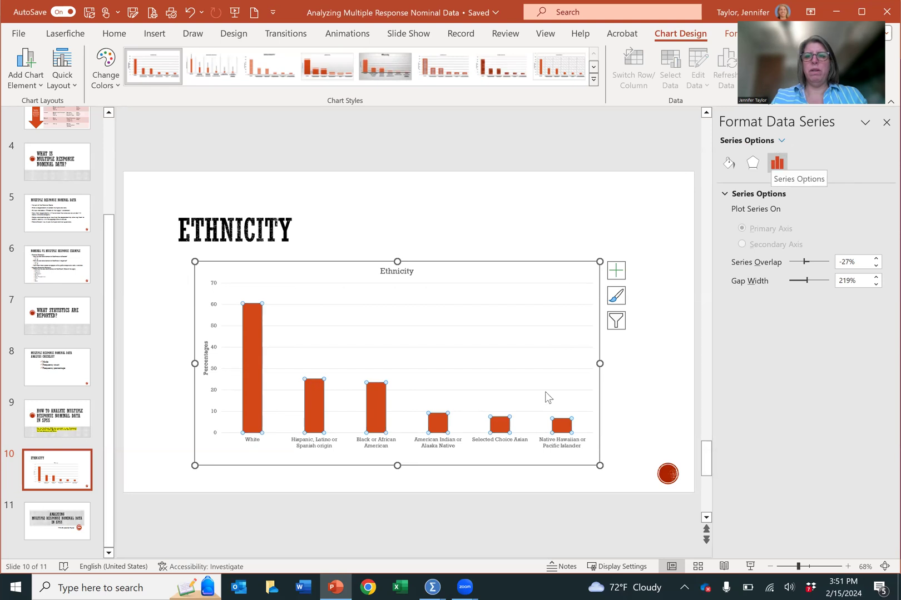
pyautogui.rightClick(251, 371)
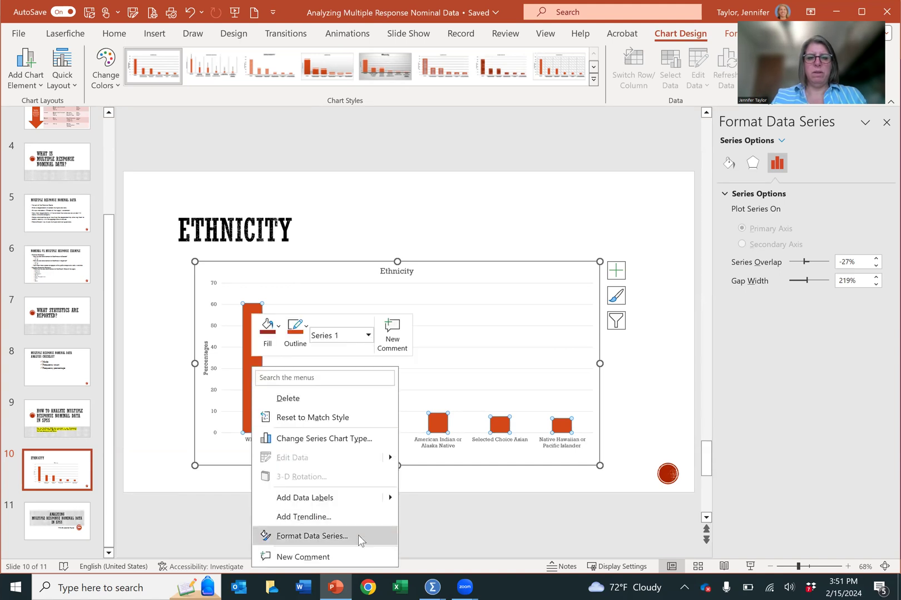
pyautogui.click(369, 496)
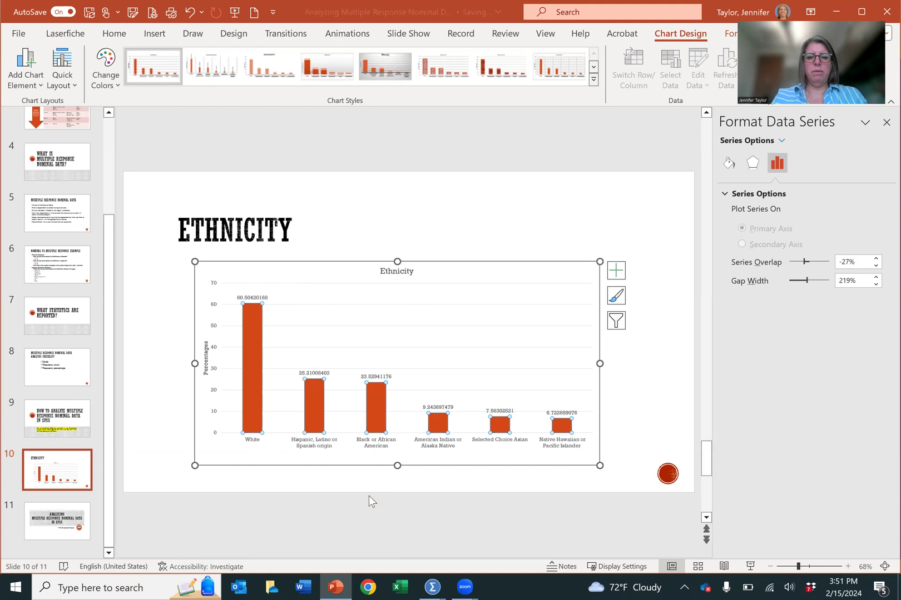
pyautogui.click(247, 301)
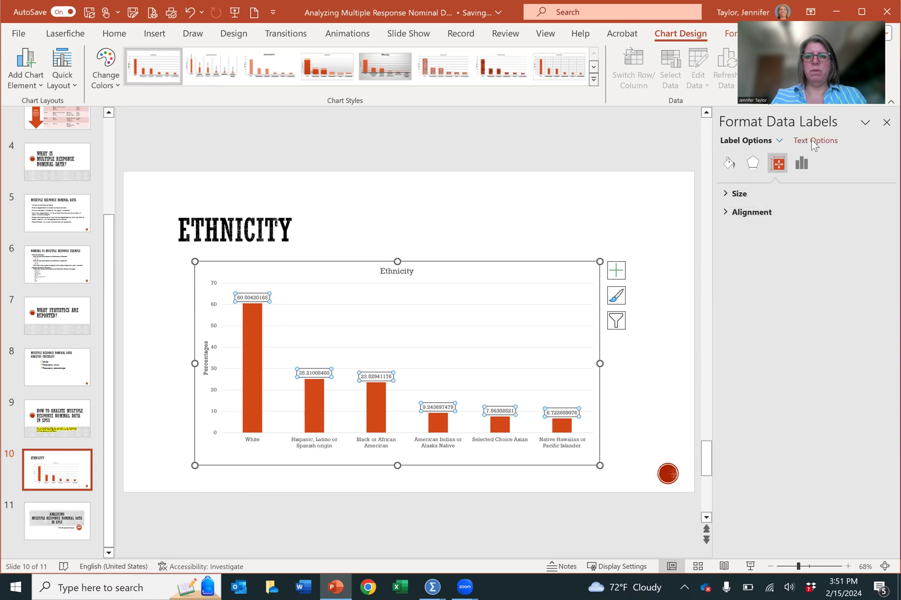
# - Format the data labels as Number with 2 decimal places, so they show 60.50 down to 6.72
pyautogui.click(778, 141)
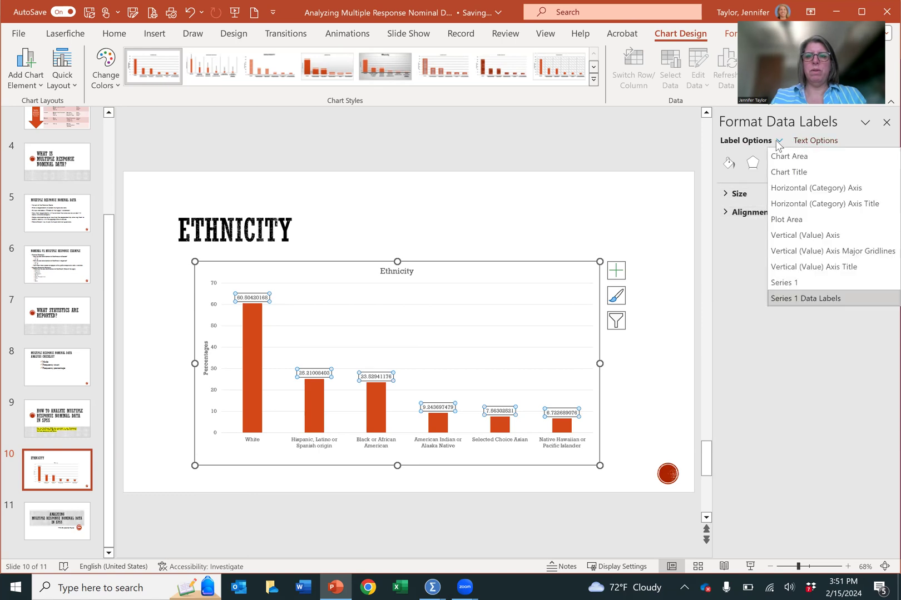
pyautogui.click(778, 143)
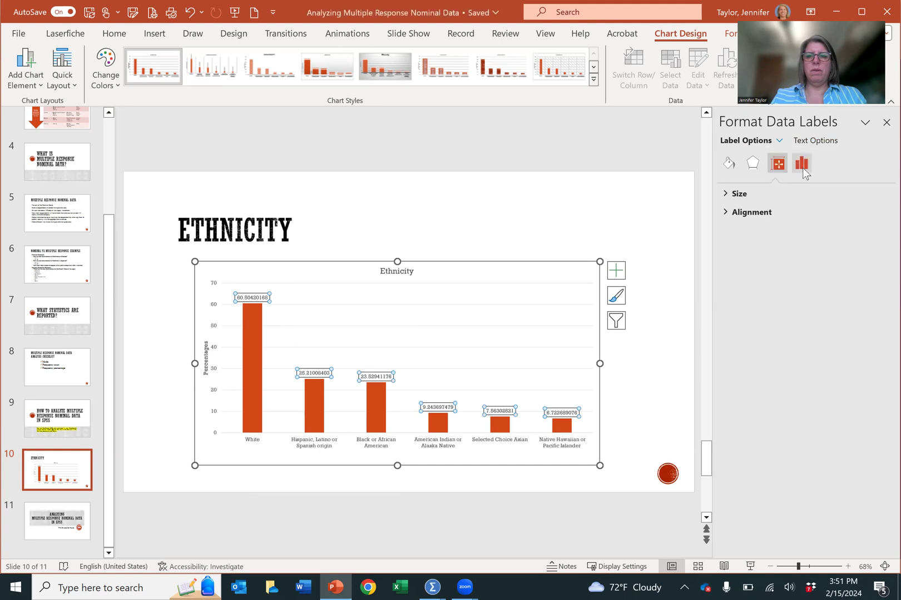
pyautogui.click(802, 171)
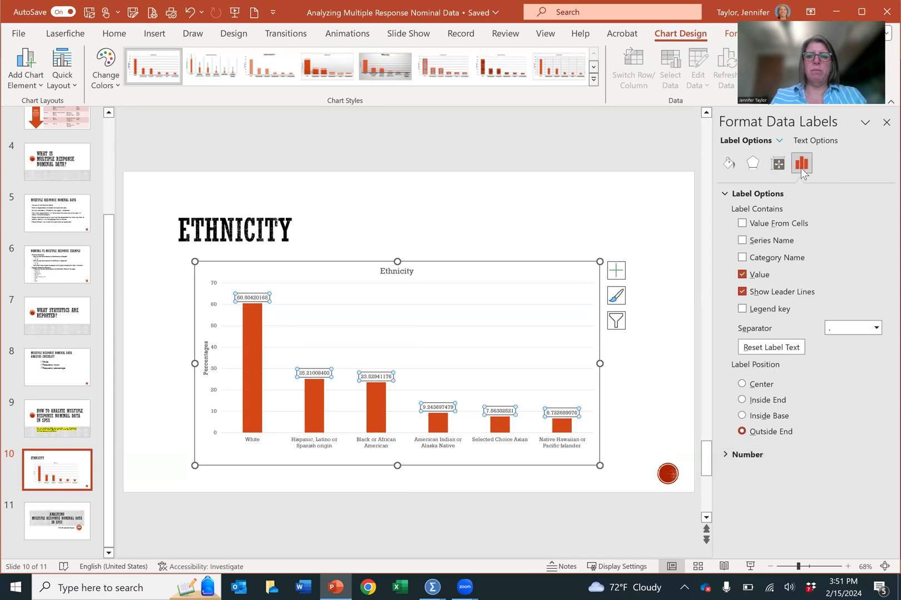
pyautogui.click(728, 458)
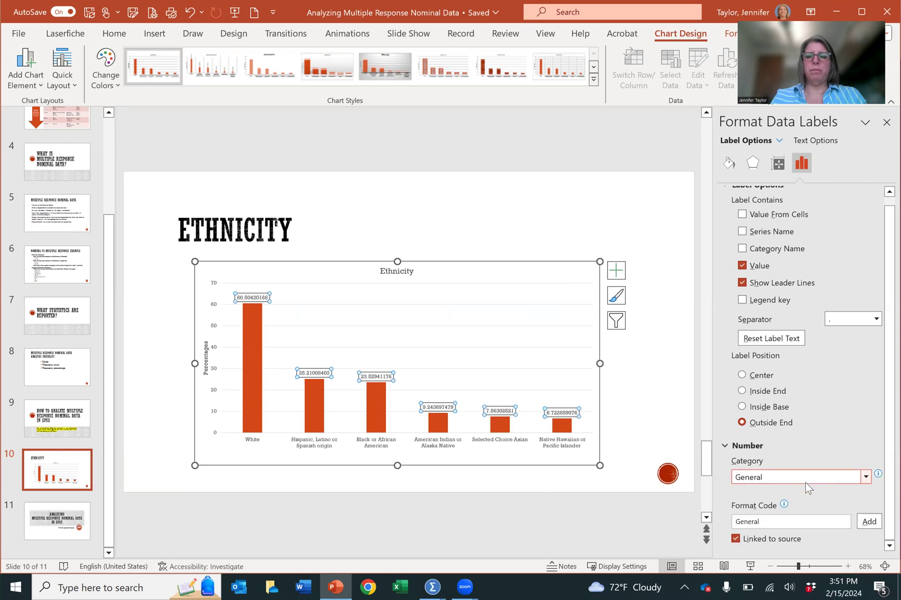
pyautogui.click(865, 479)
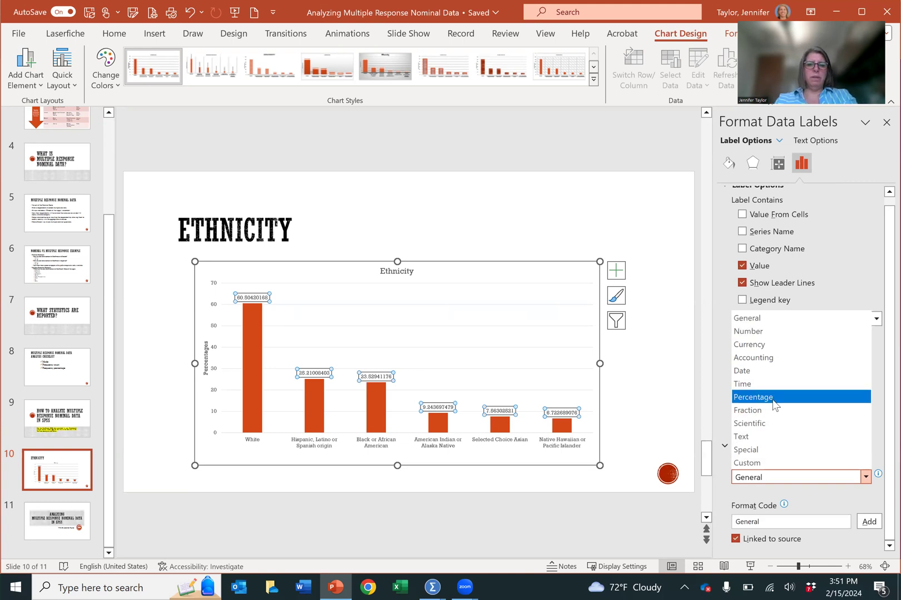
pyautogui.click(774, 398)
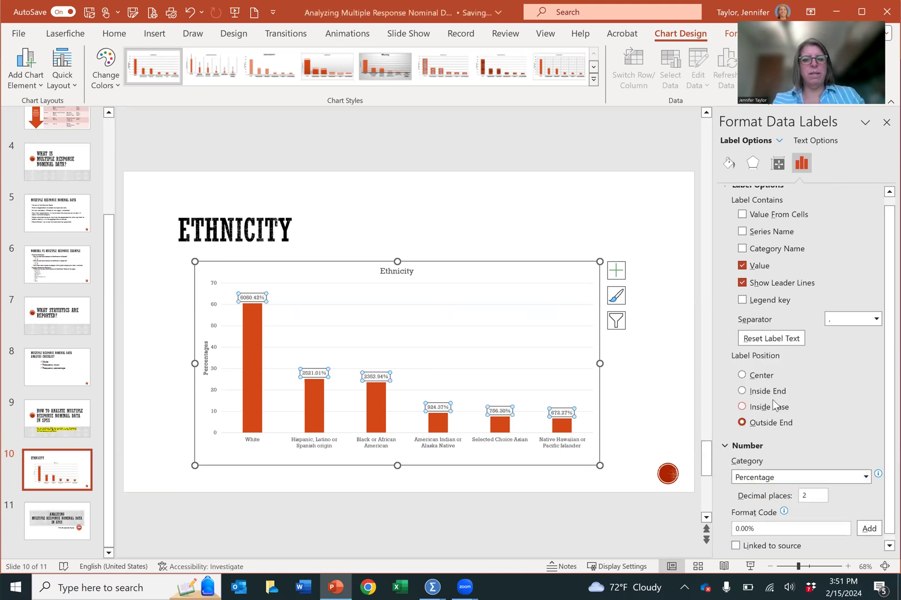
pyautogui.click(865, 477)
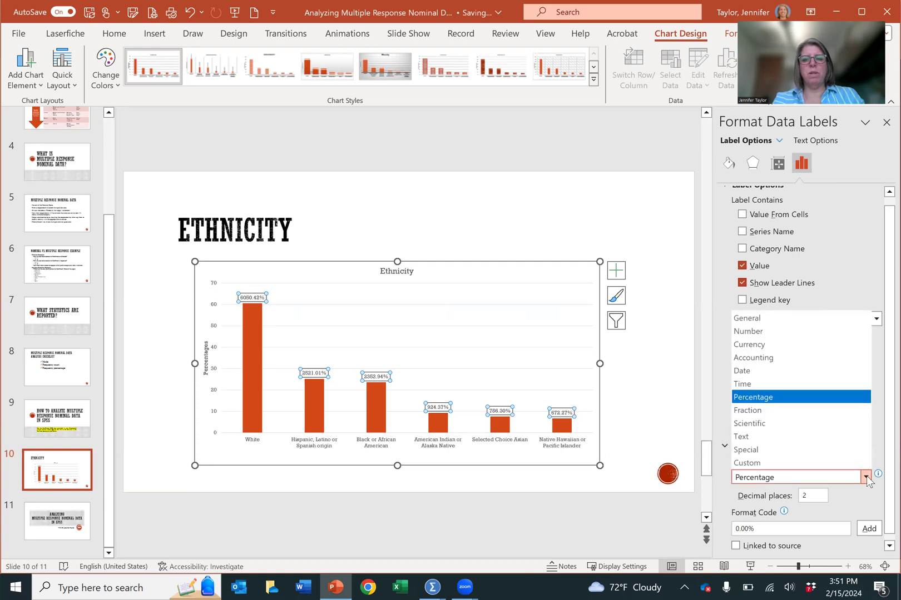
pyautogui.click(794, 333)
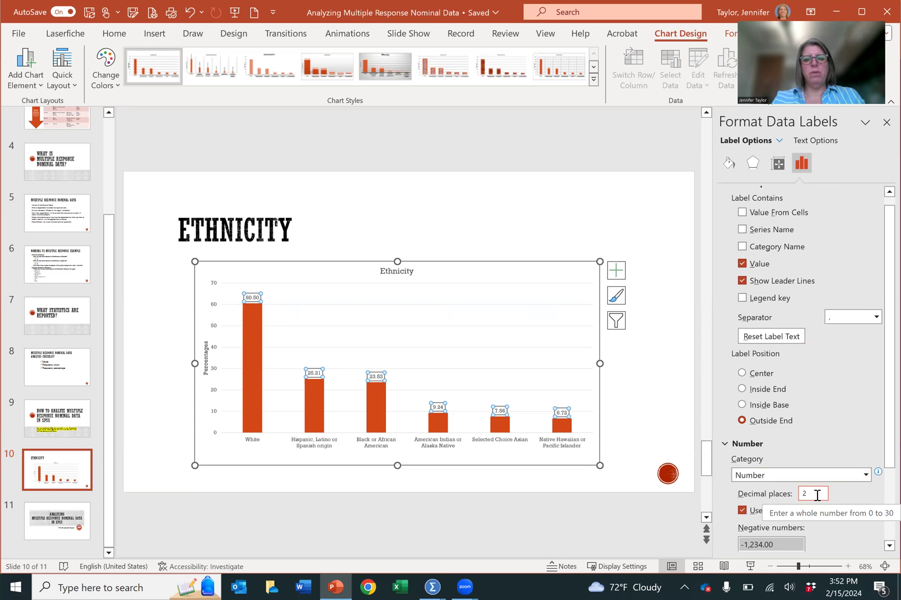
pyautogui.click(807, 494)
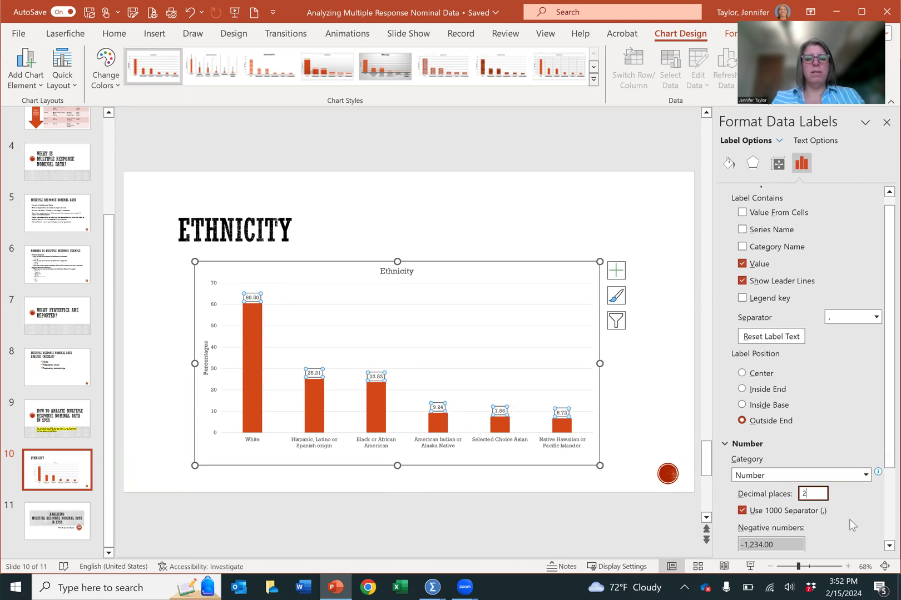
pyautogui.scroll(-1, 848, 527)
pyautogui.scroll(2, 851, 525)
pyautogui.scroll(-1, 851, 525)
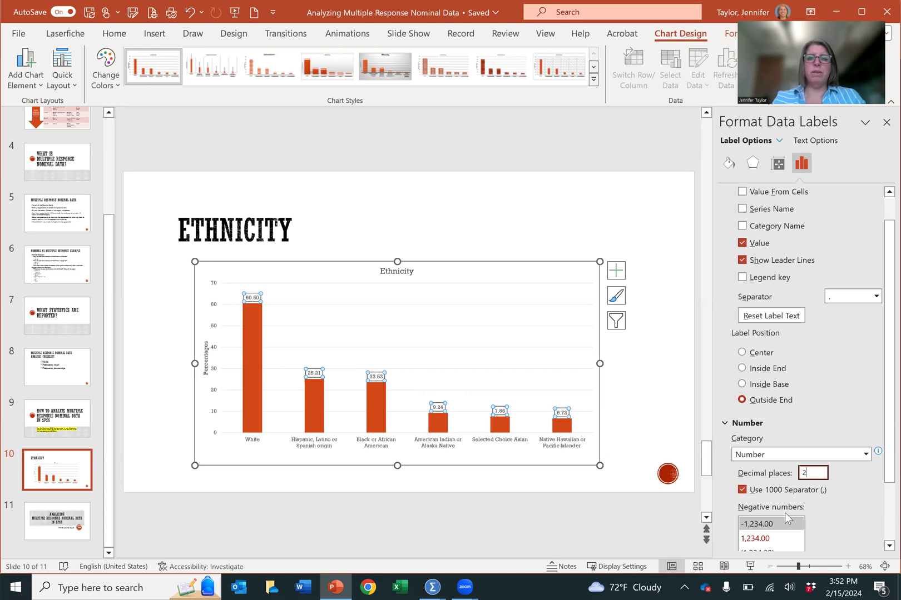
pyautogui.click(610, 524)
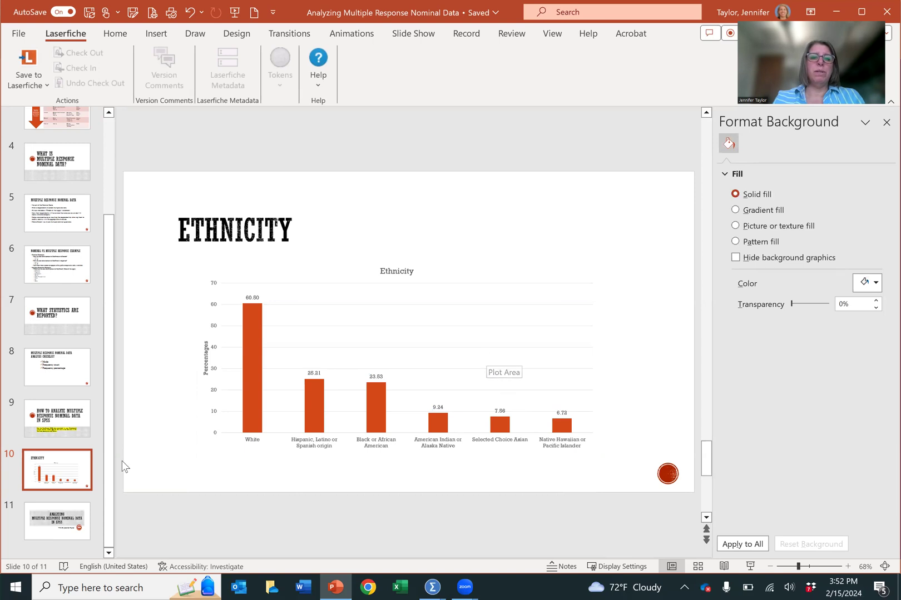
# - Switch to slide 11, the closing 'Analyzing Multiple Response Nominal Data in SPSS' slide
pyautogui.click(33, 521)
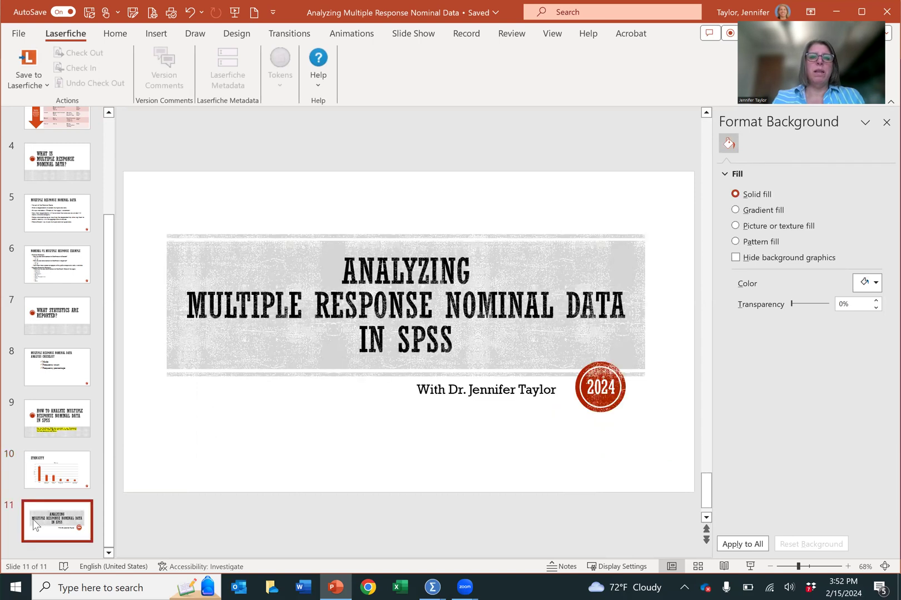